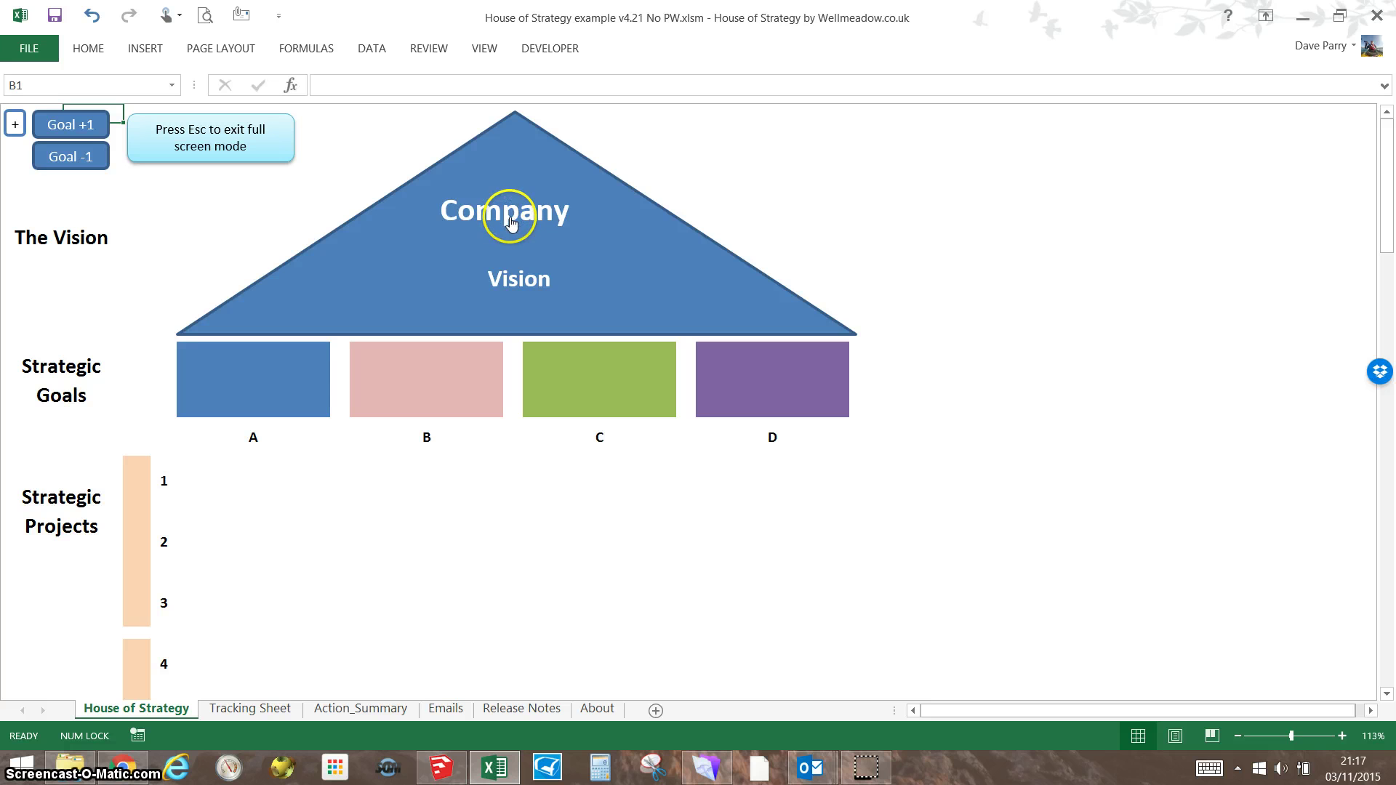
- Set the company name to "Wellmeadow" and the vision to "To take over the world"
left_click(511, 222)
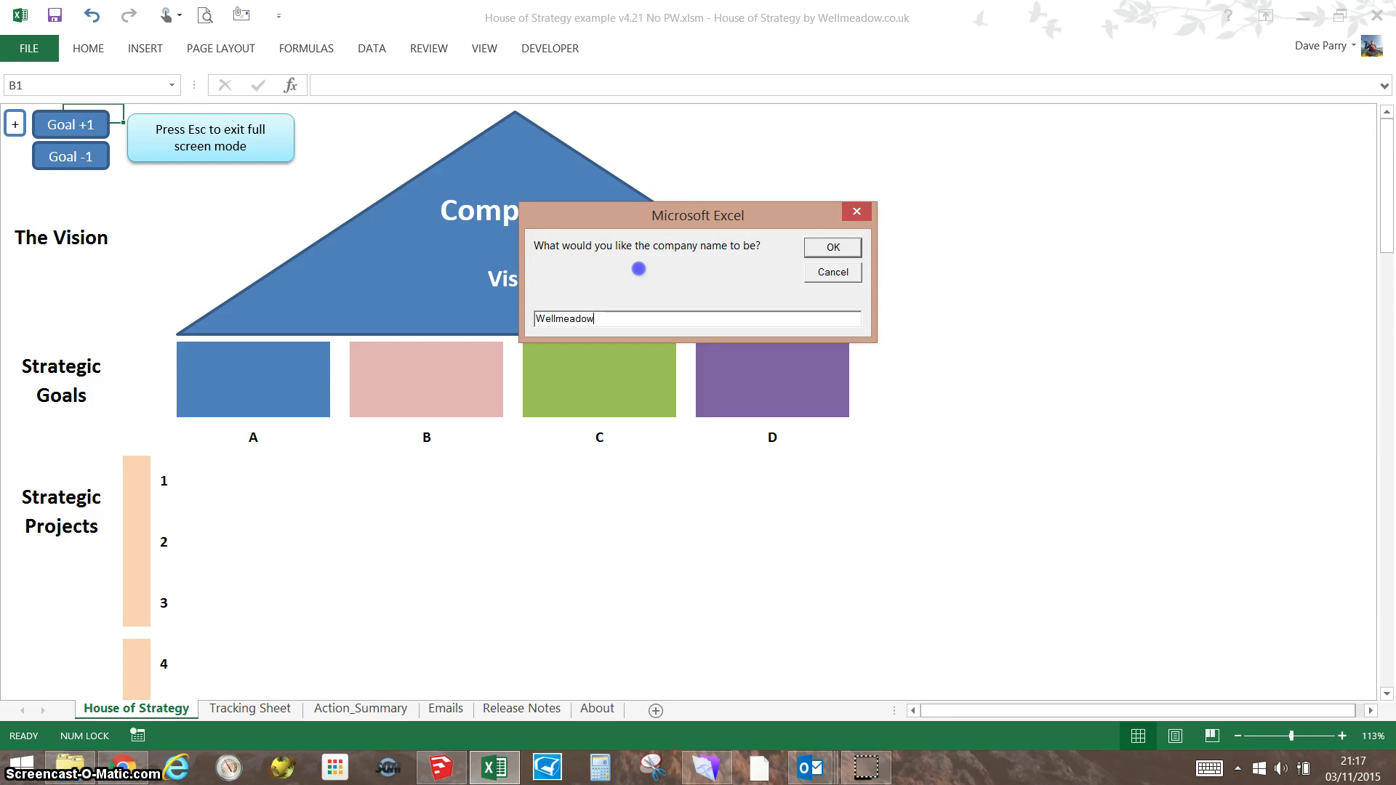
key("Return")
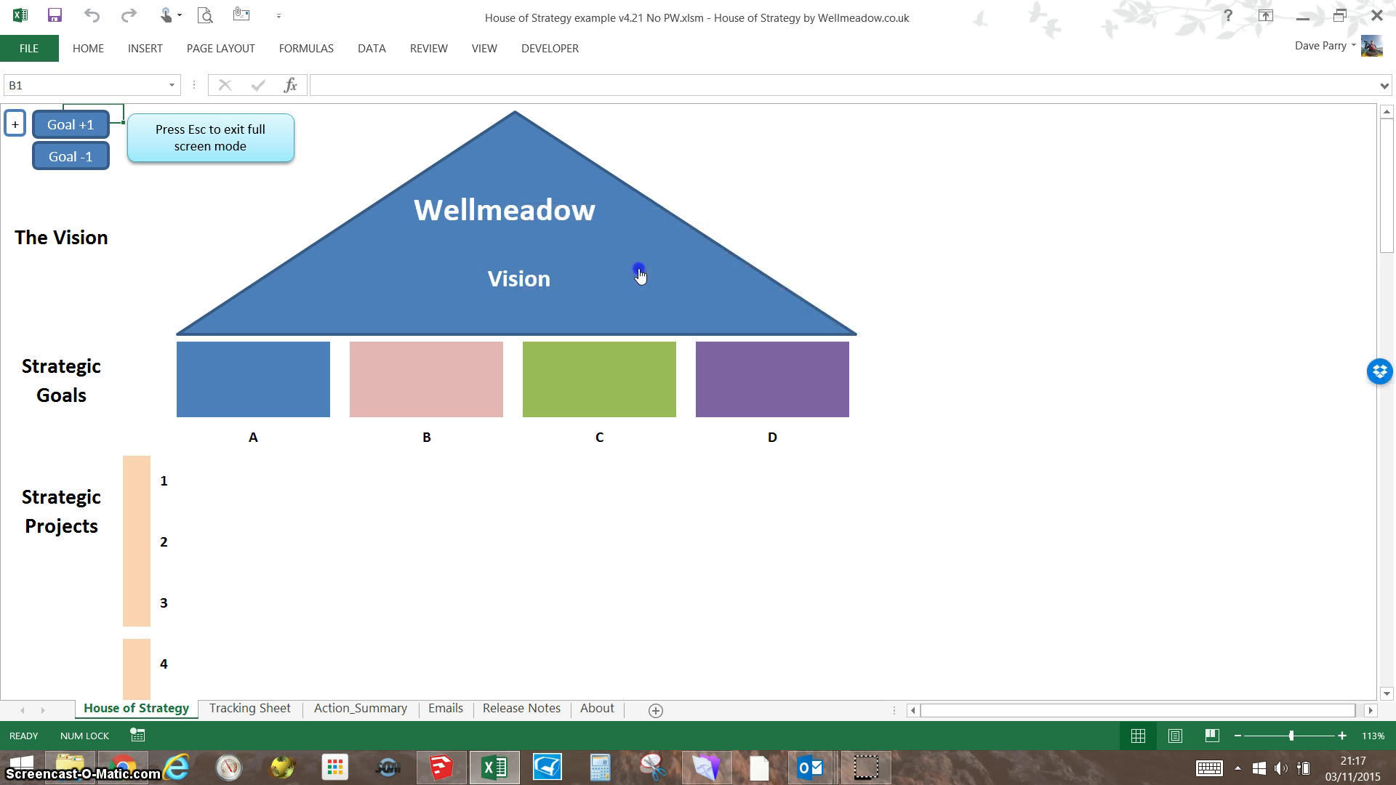
left_click(531, 285)
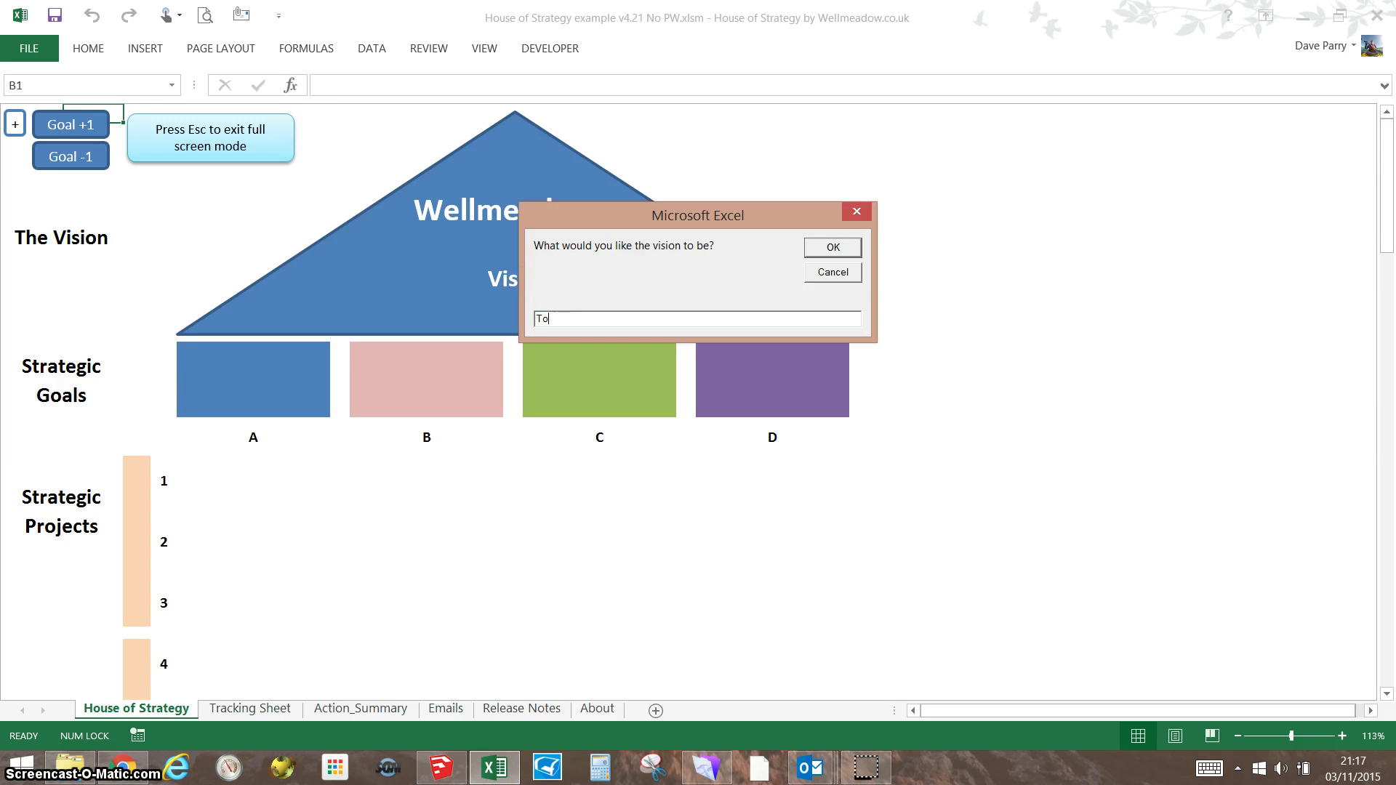
type("To take over the world")
key("Return")
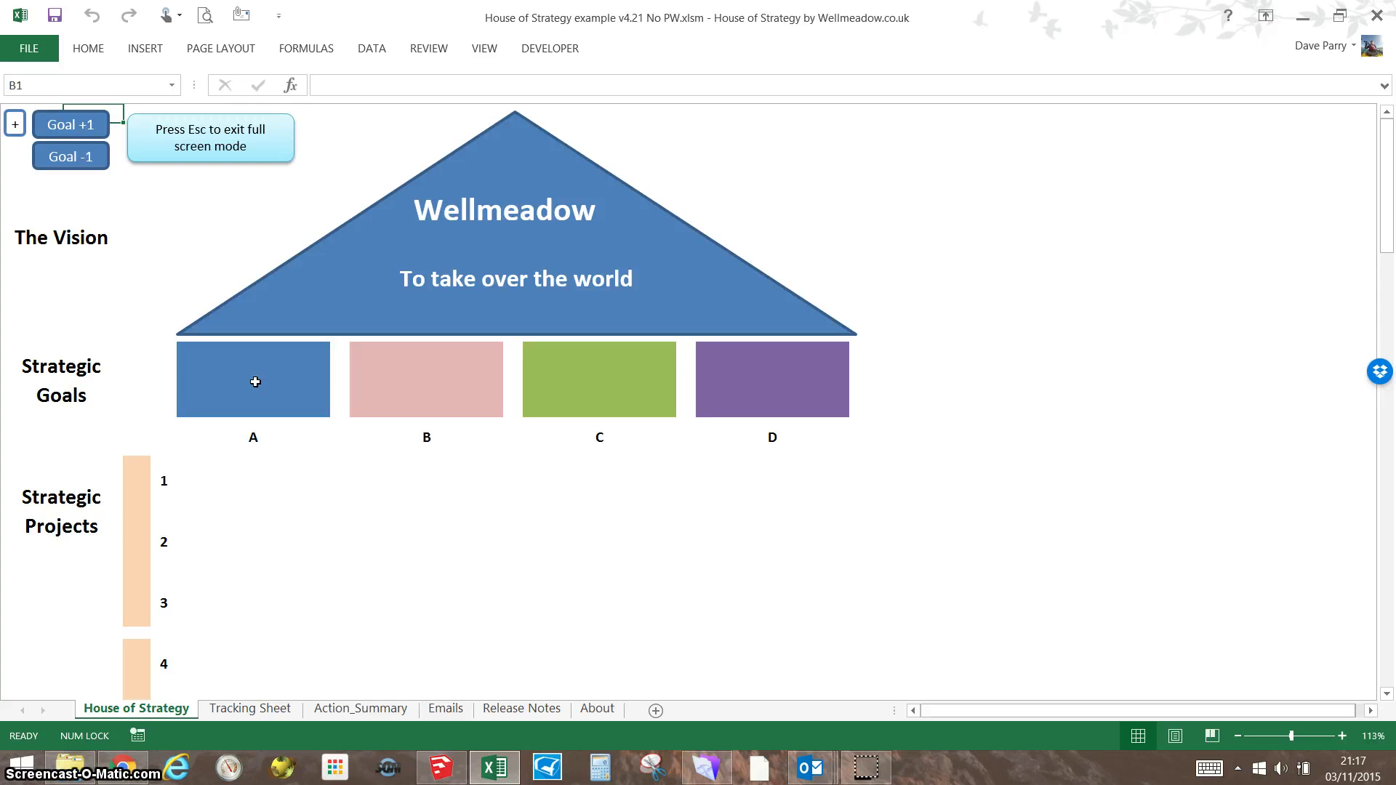
- Enter "Increase market share" as strategic goal A and "Attract the best employees" as strategic goal B
left_click(255, 382)
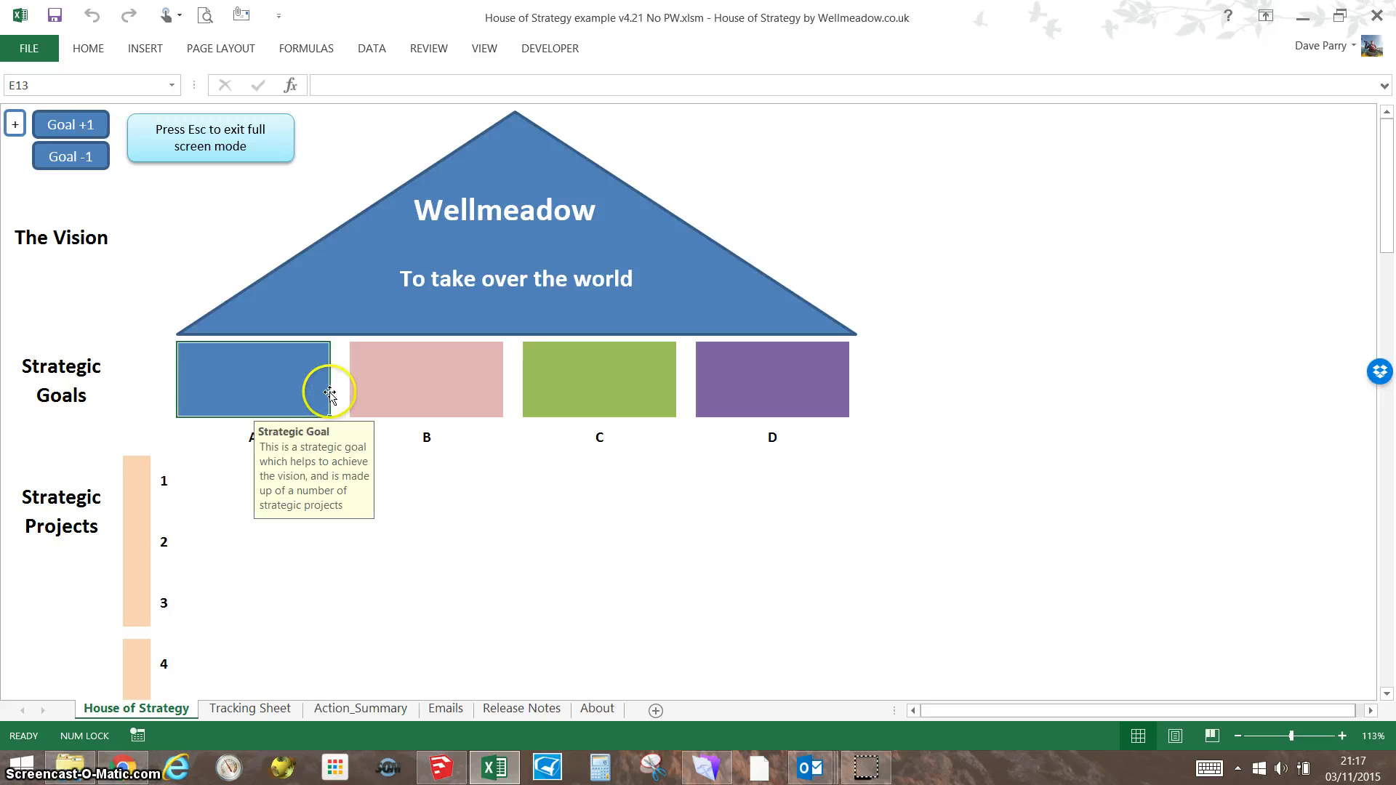
type("I")
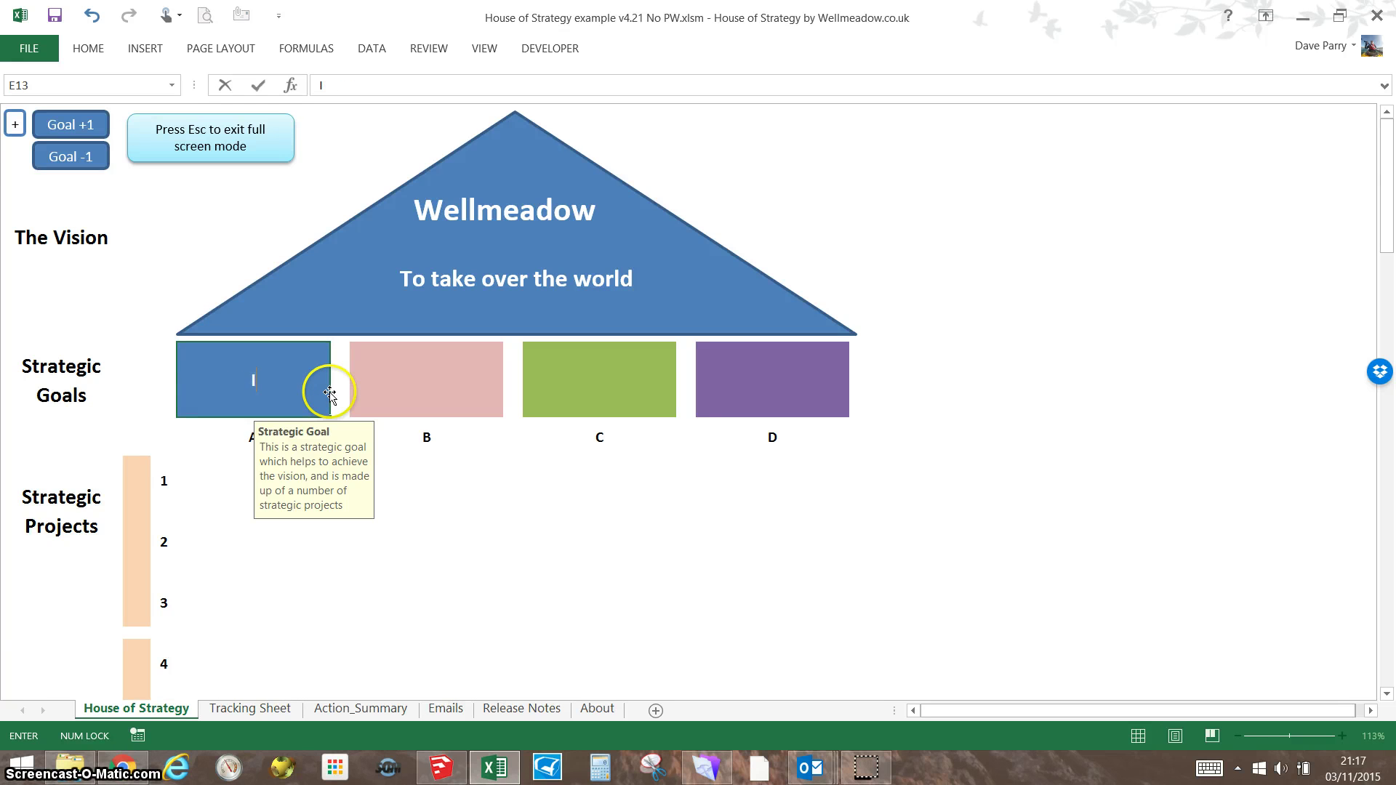
type("Ncrease market")
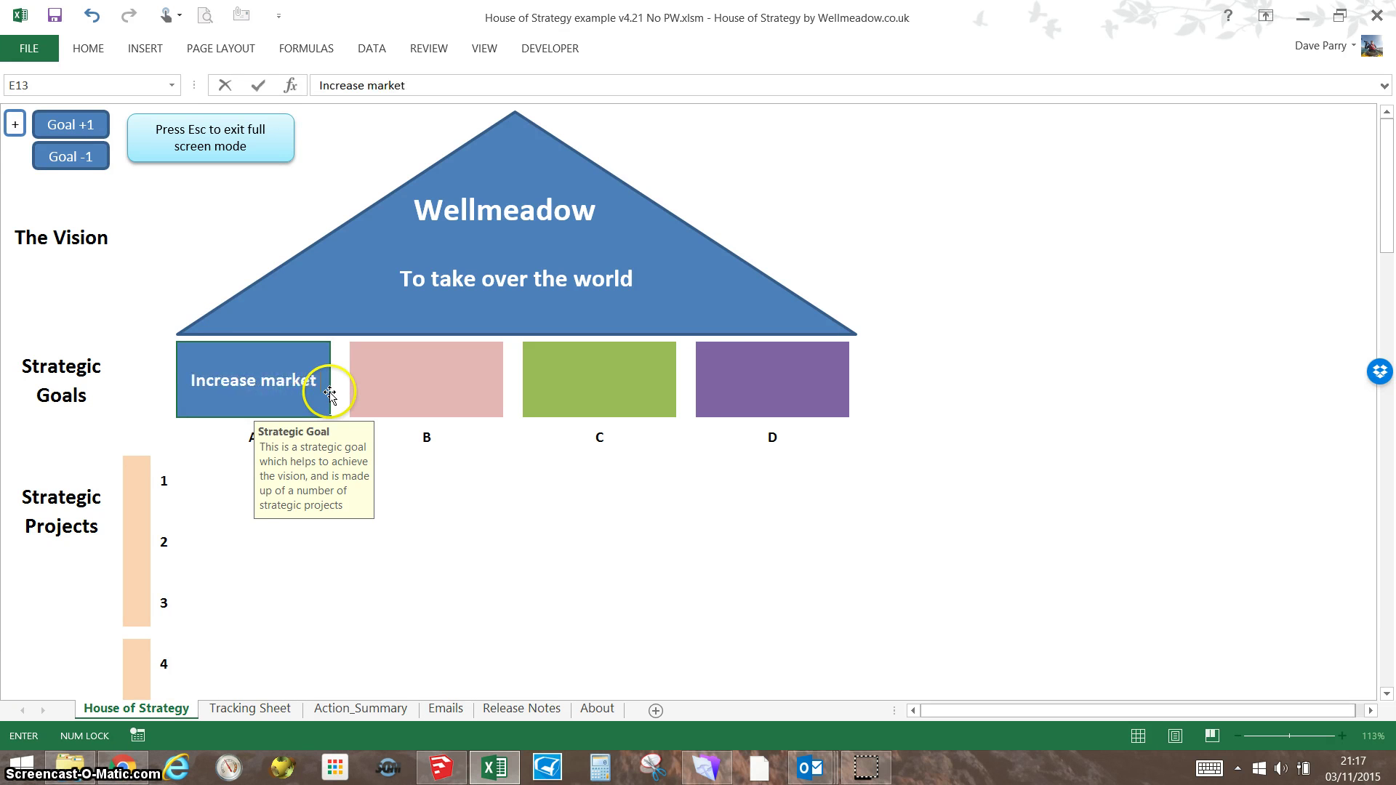
type(" share")
left_click(476, 375)
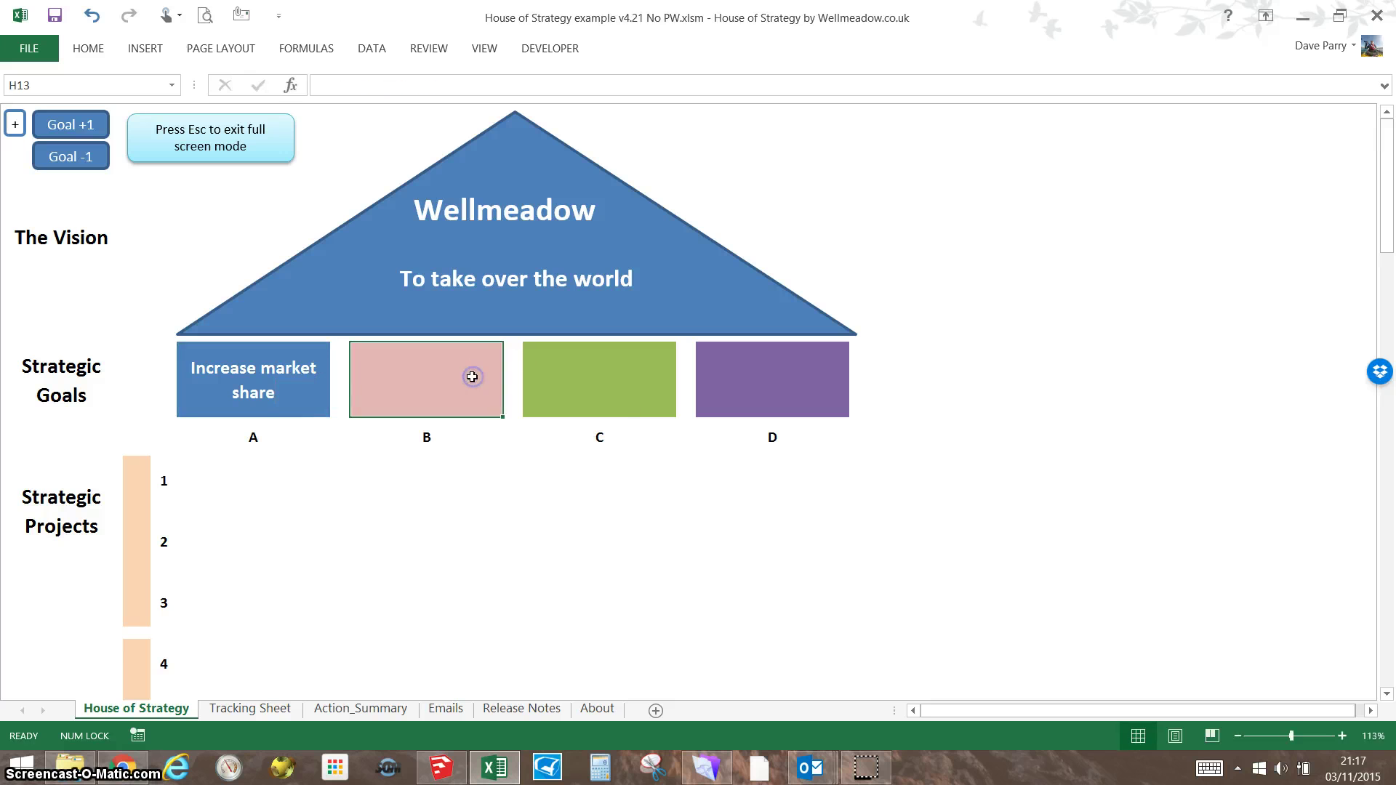
type("Attract ")
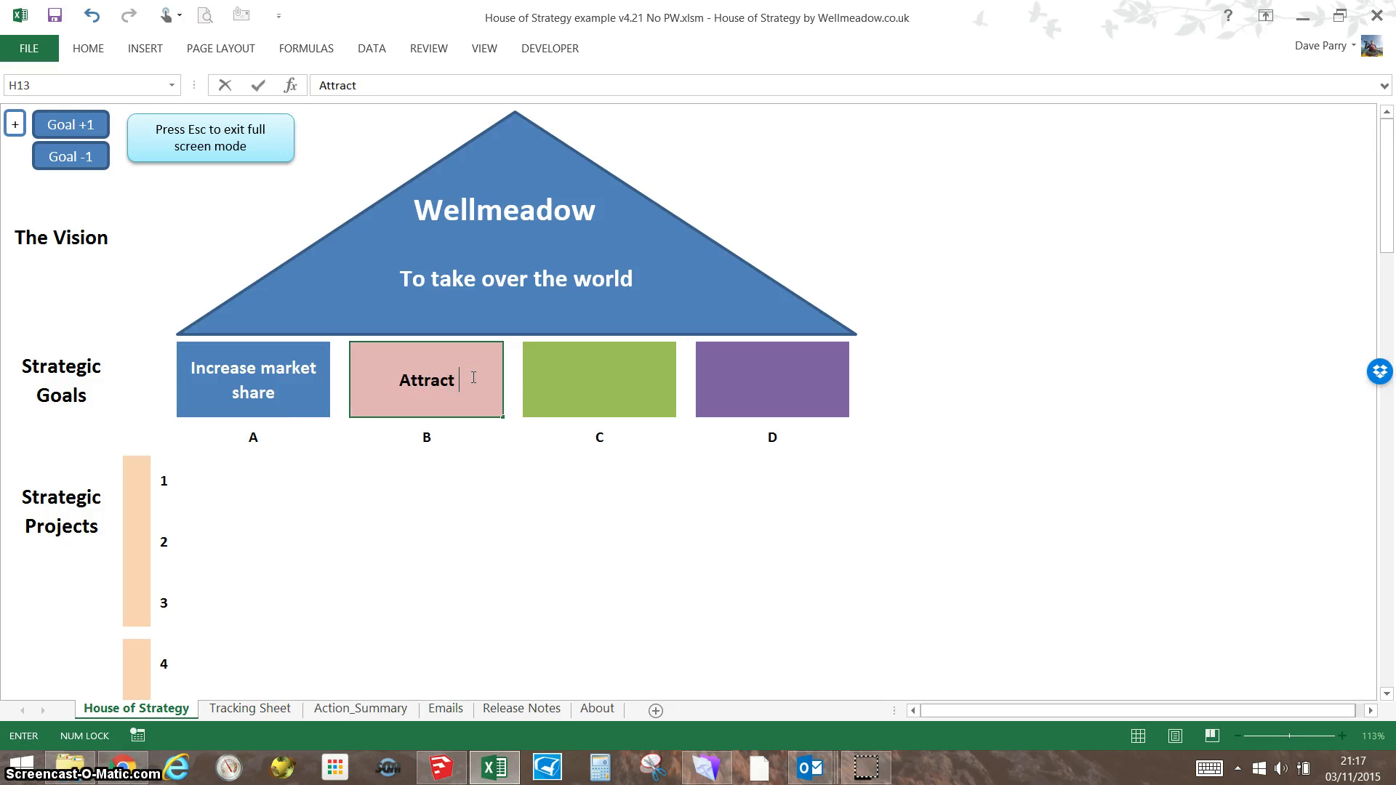
type("the best employ")
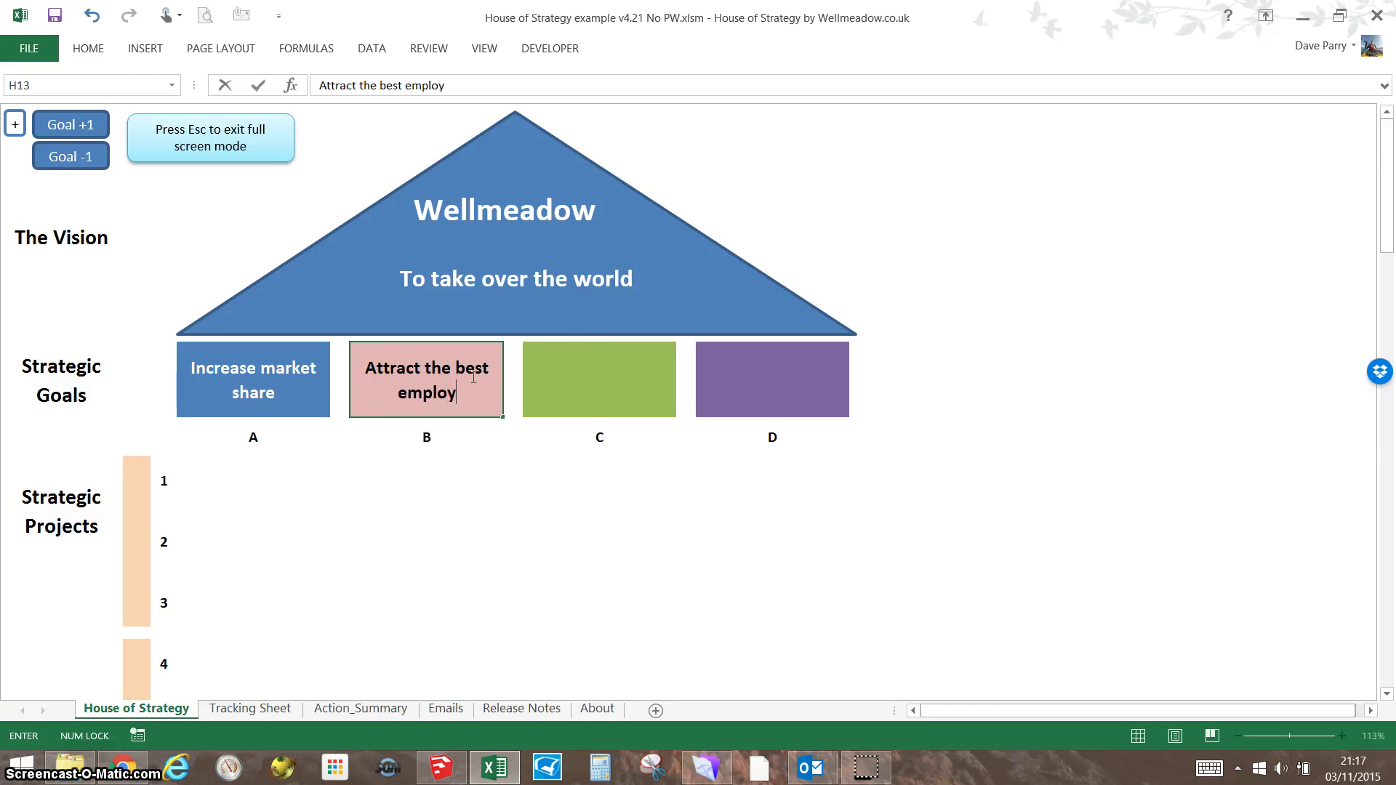
type("ees")
- Fill in strategic goal C with "goal 3" and strategic goal D with "goal 4"
left_click(539, 355)
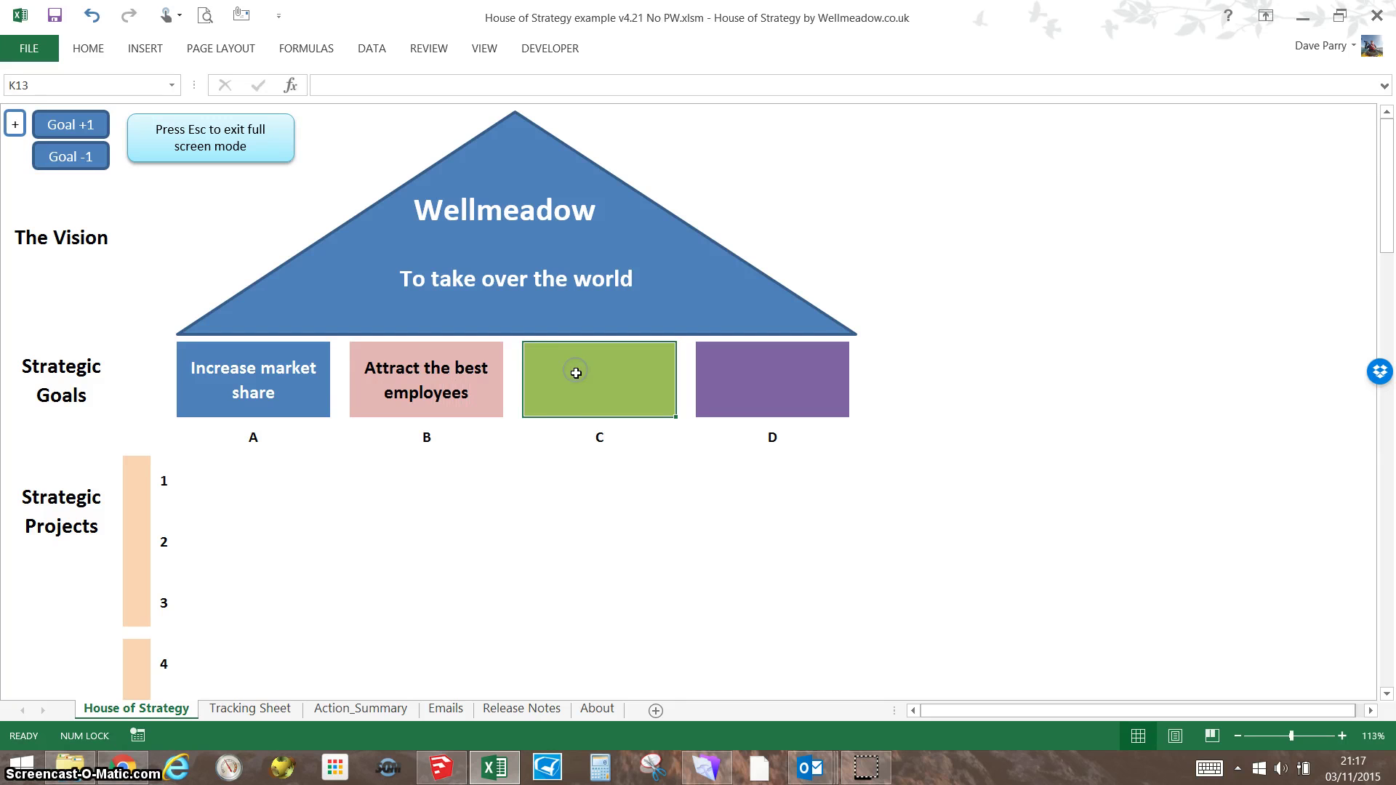
type("goal 3")
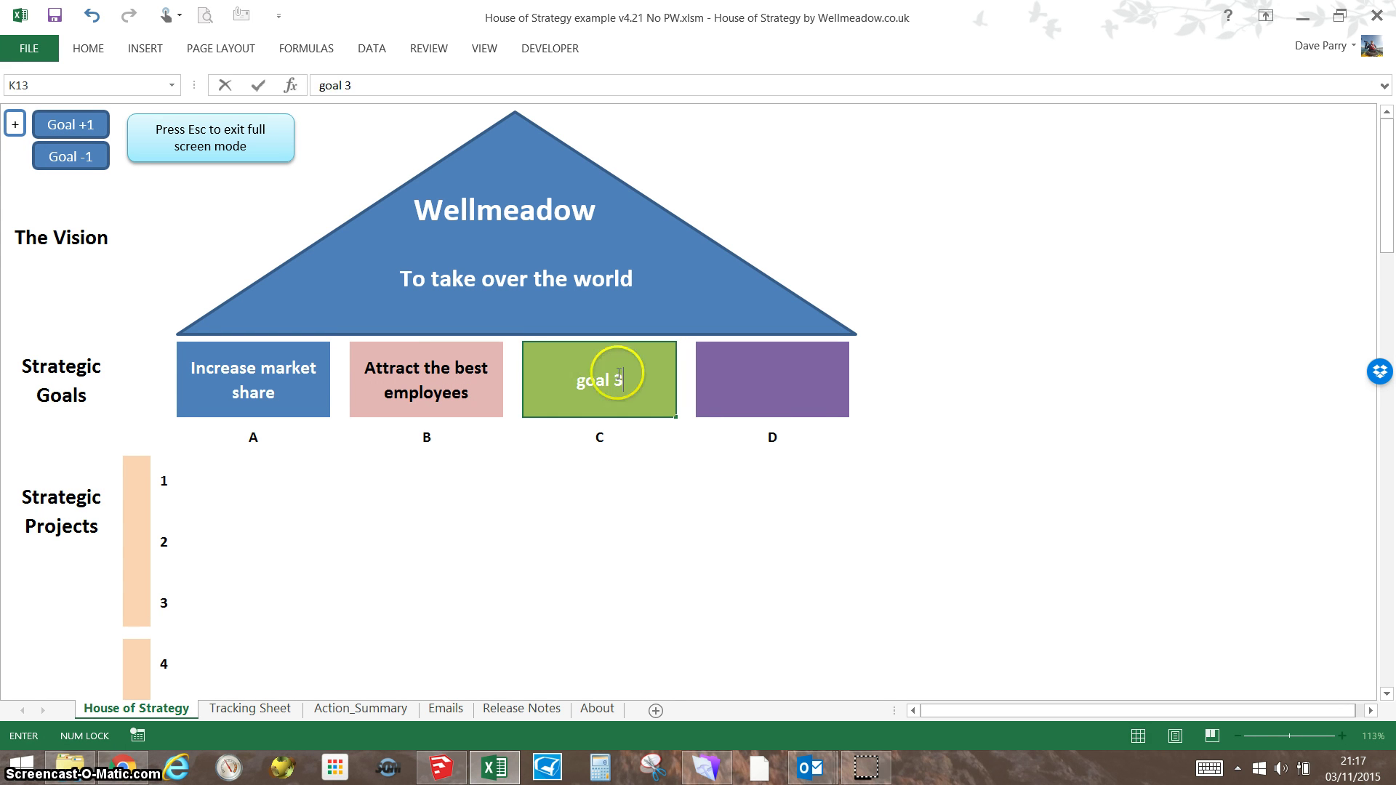
left_click(800, 386)
type("goal")
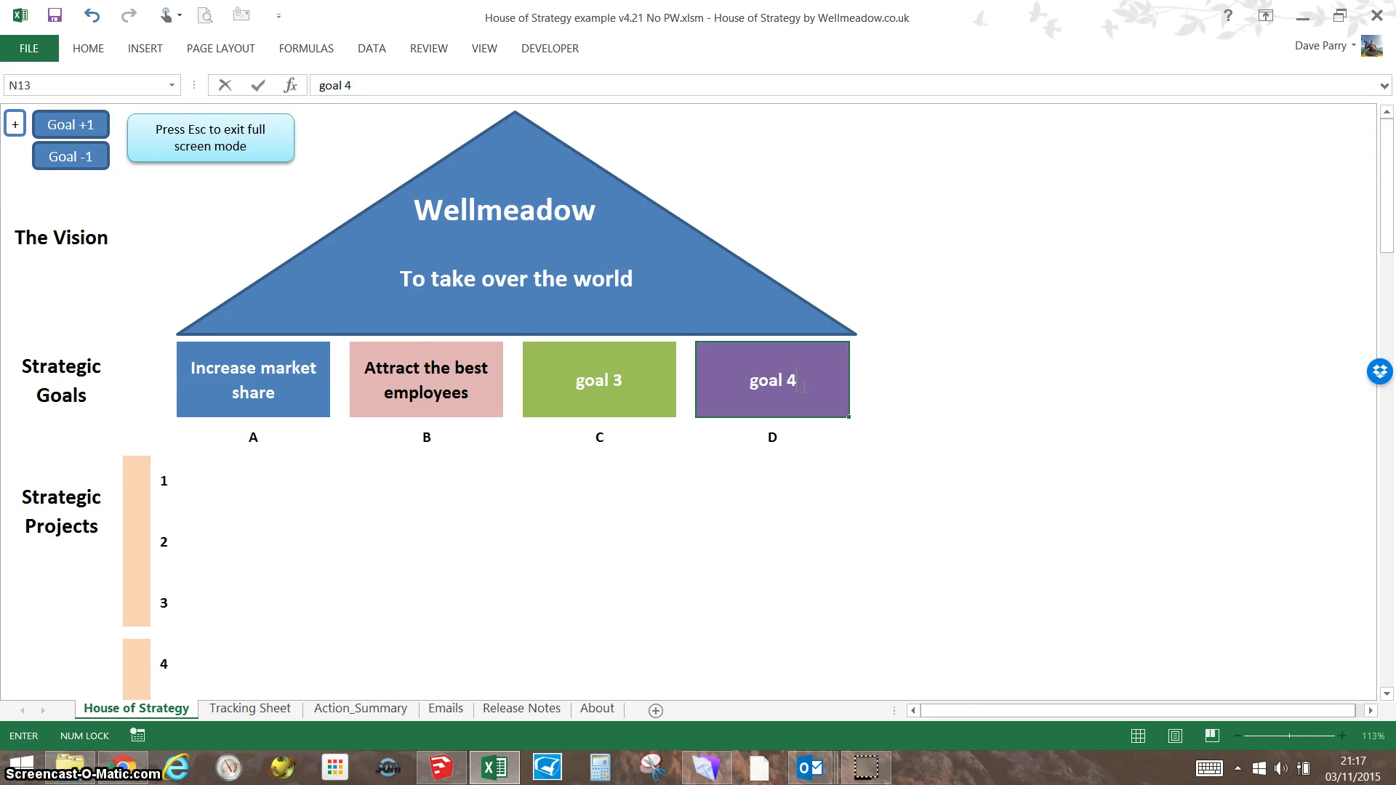
type(" 4")
key("Return")
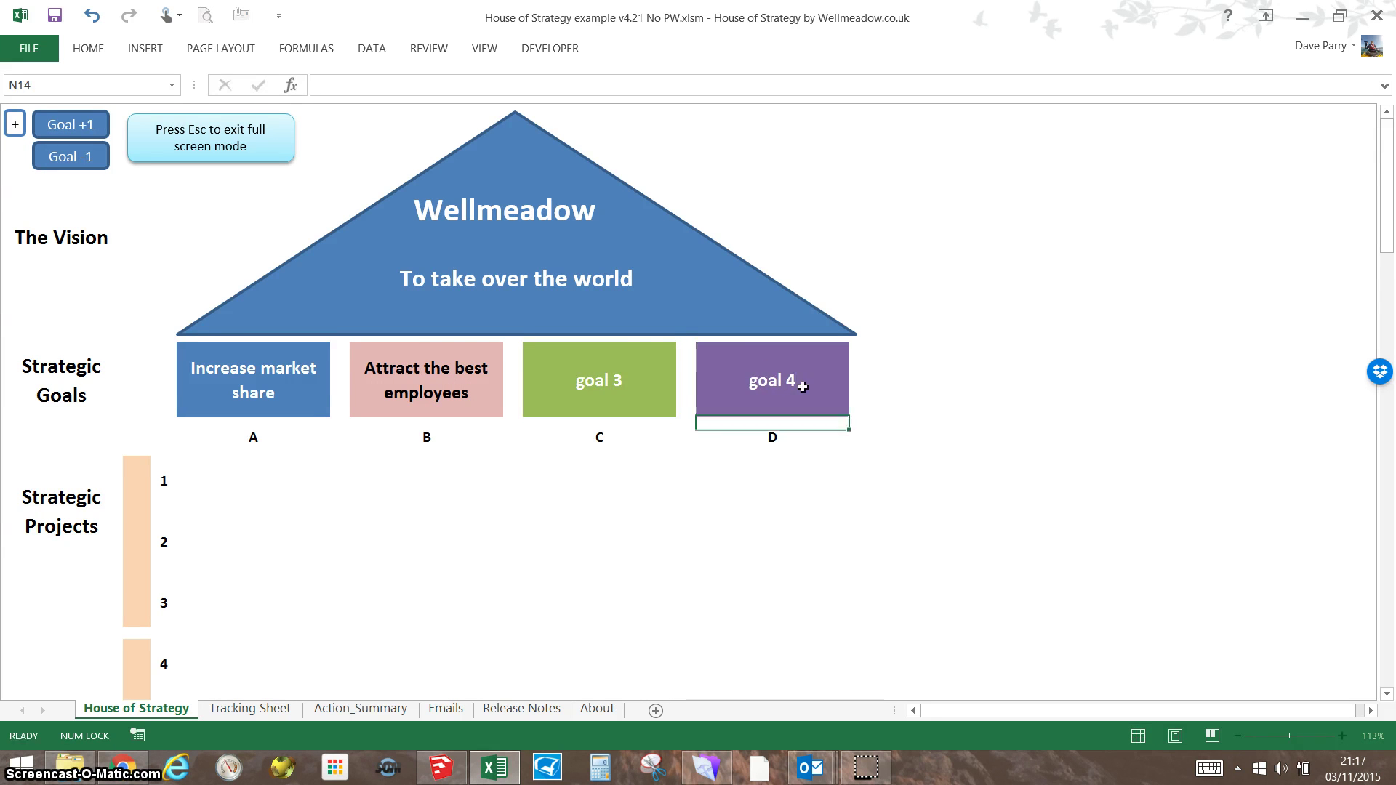
- Try adding three extra strategic goal columns after goal D, and remove them again
left_click(63, 127)
left_click(63, 127)
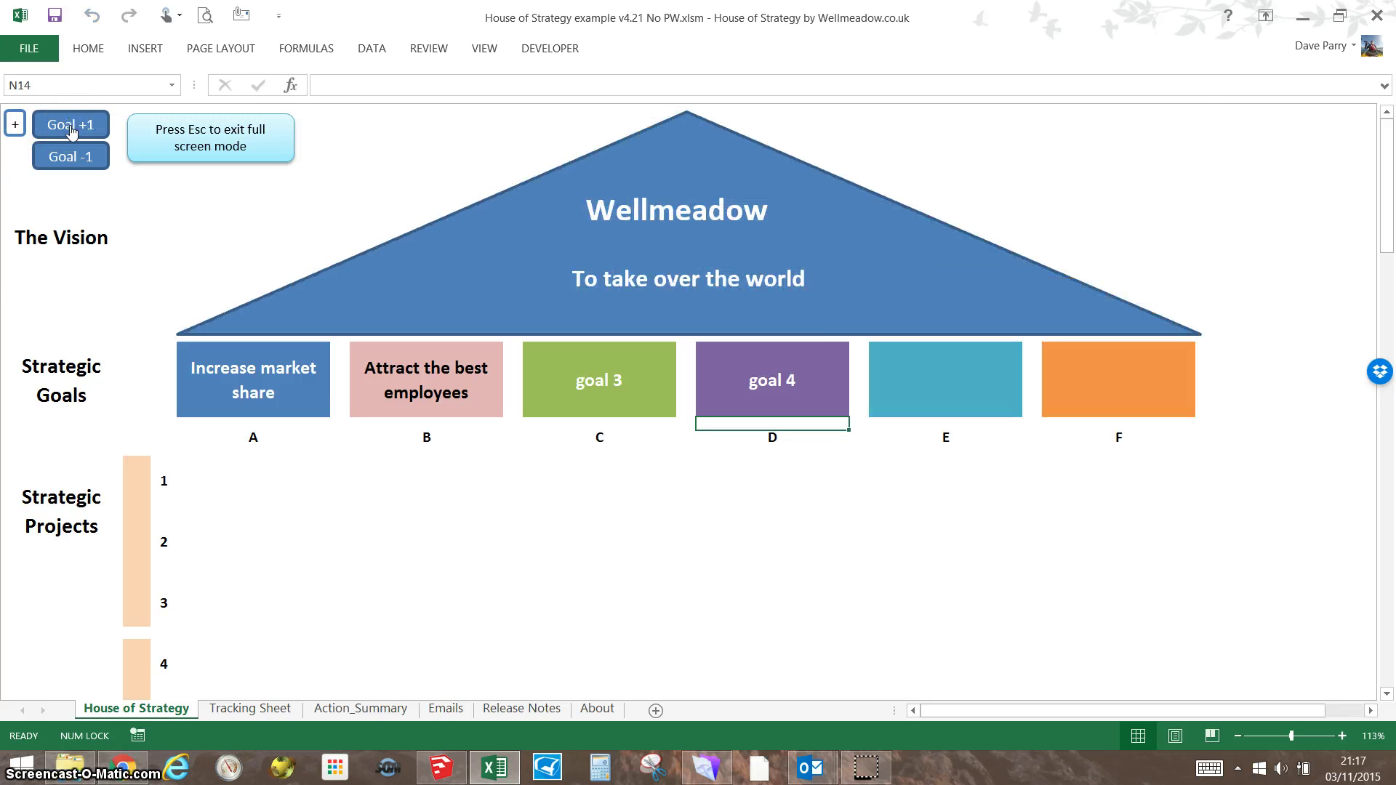
left_click(71, 129)
left_click(84, 159)
left_click(84, 158)
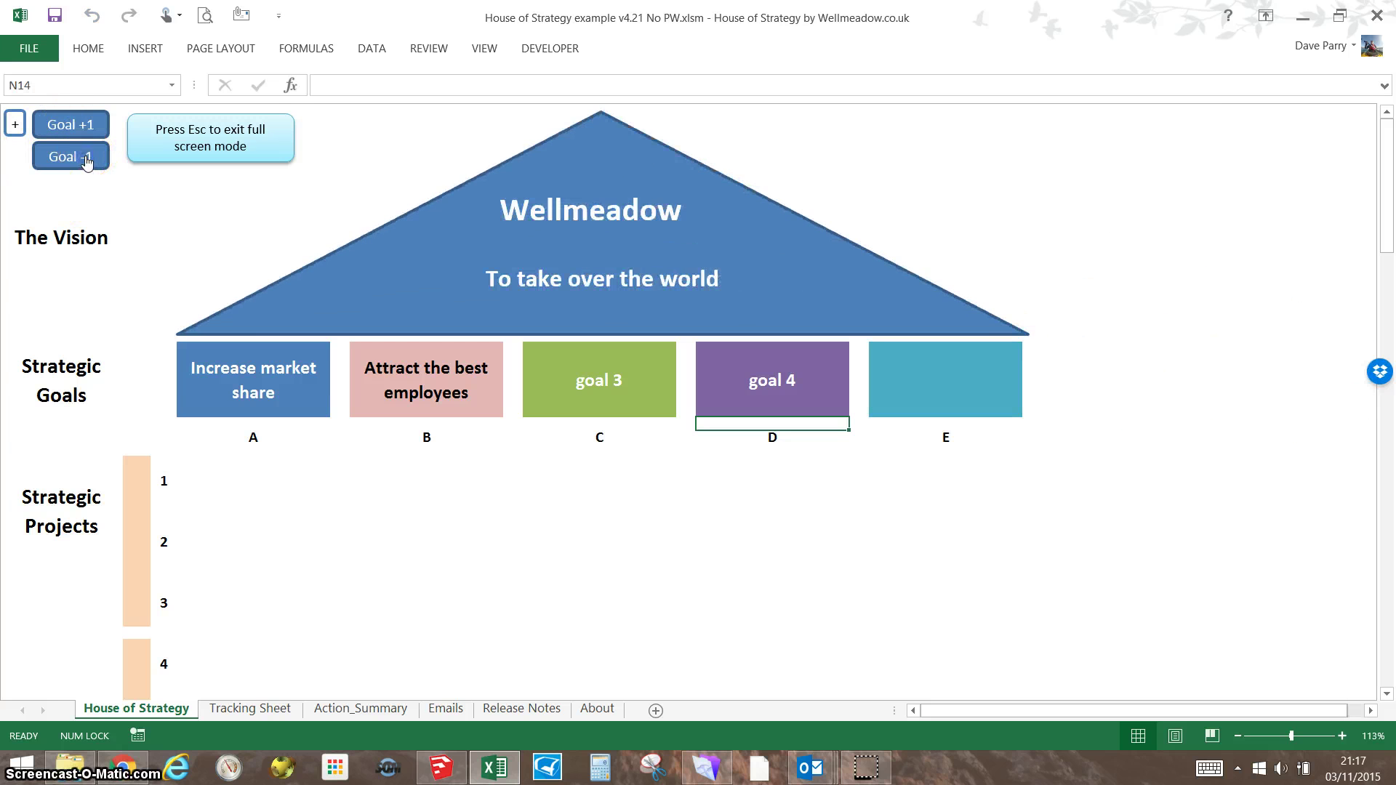
left_click(86, 161)
left_click(82, 387)
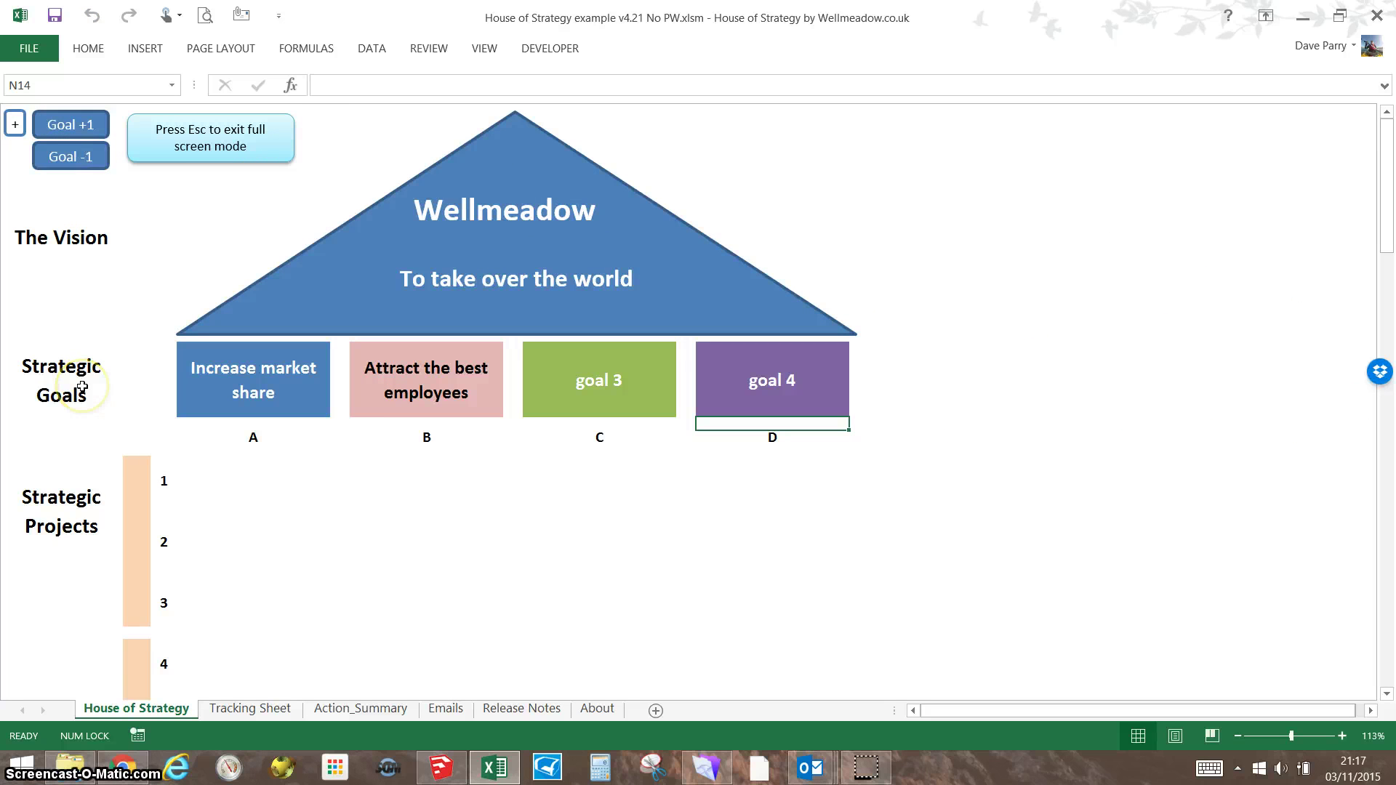
- Enter "Develop new product to beat the competitor's" as strategic project 1 under goal A
left_click(251, 478)
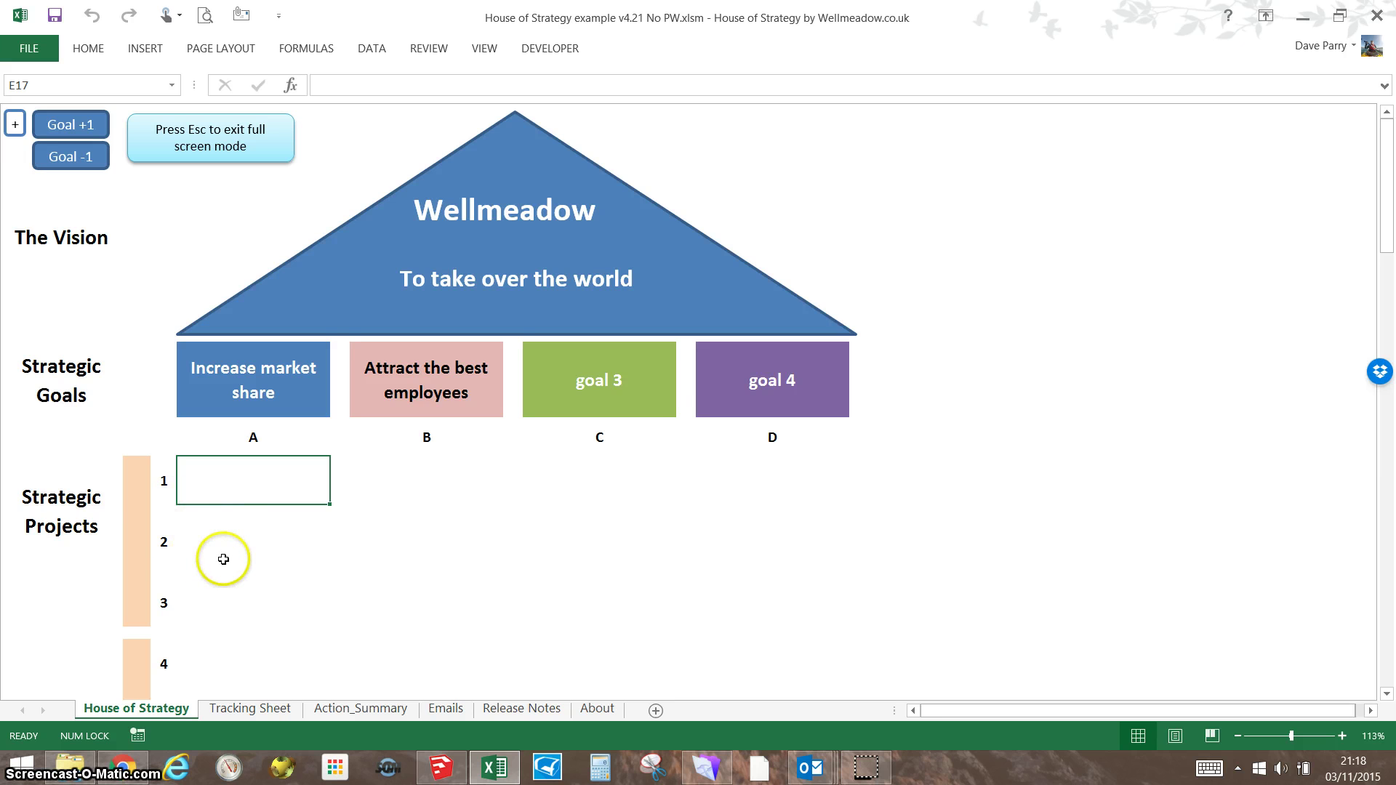
scroll(223, 560, "down", 8)
scroll(224, 555, "up", 6)
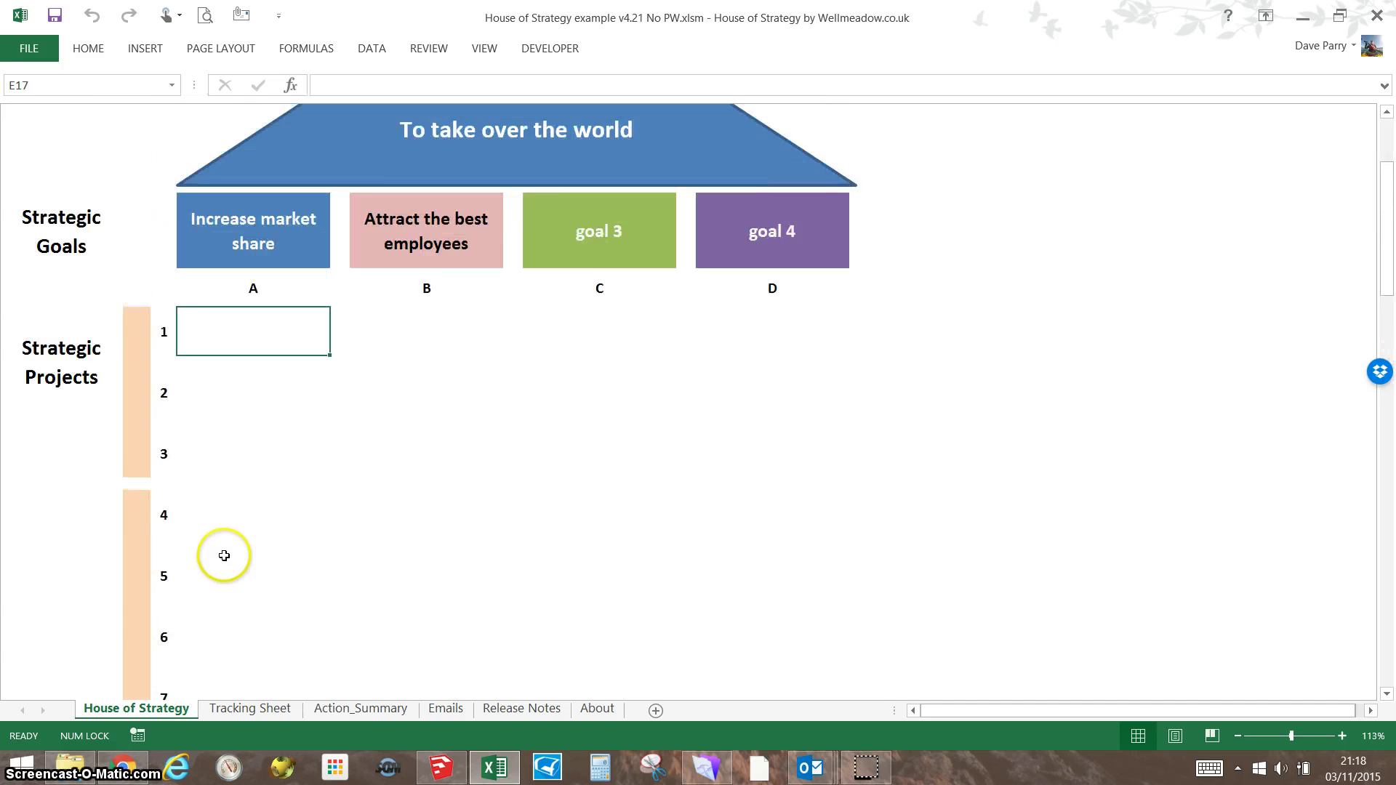
scroll(224, 556, "up", 3)
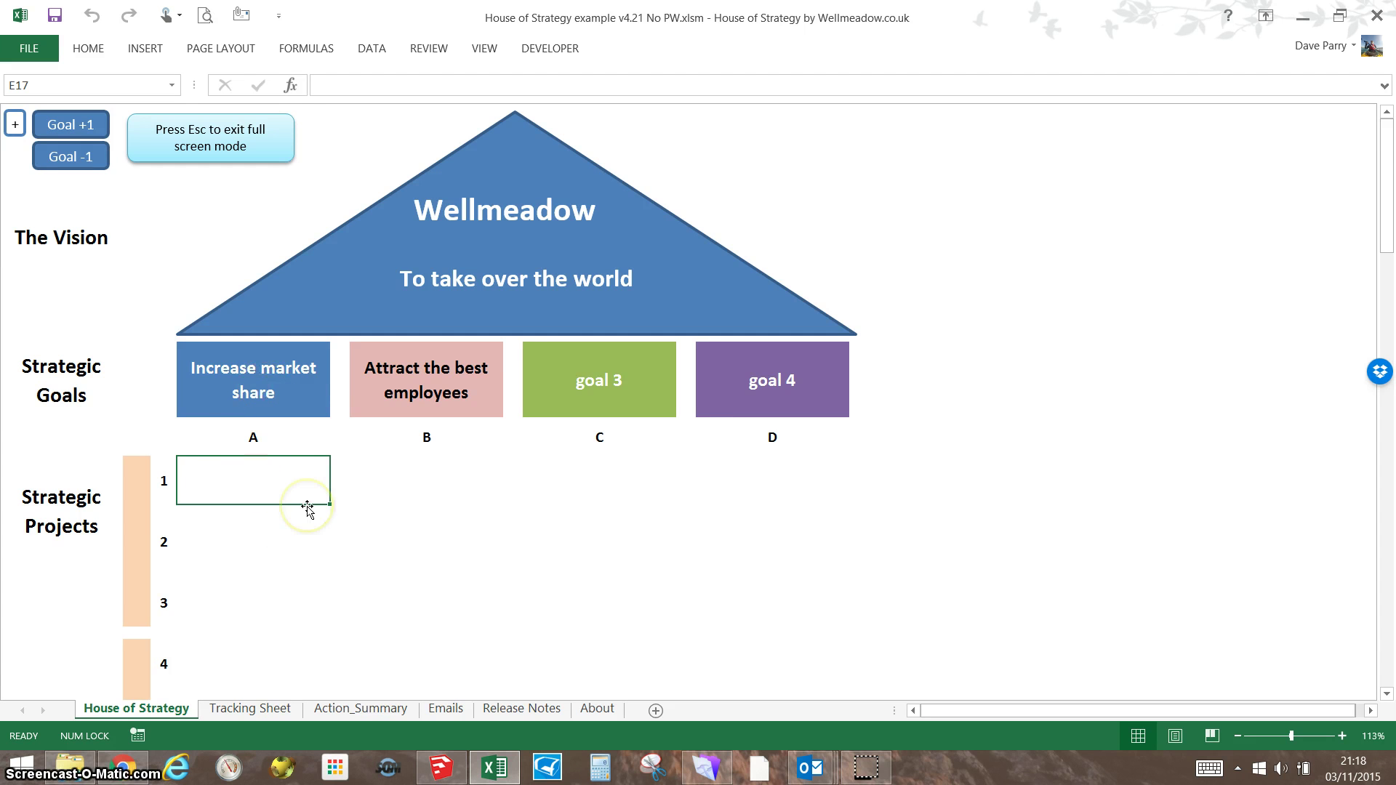
type("Deve")
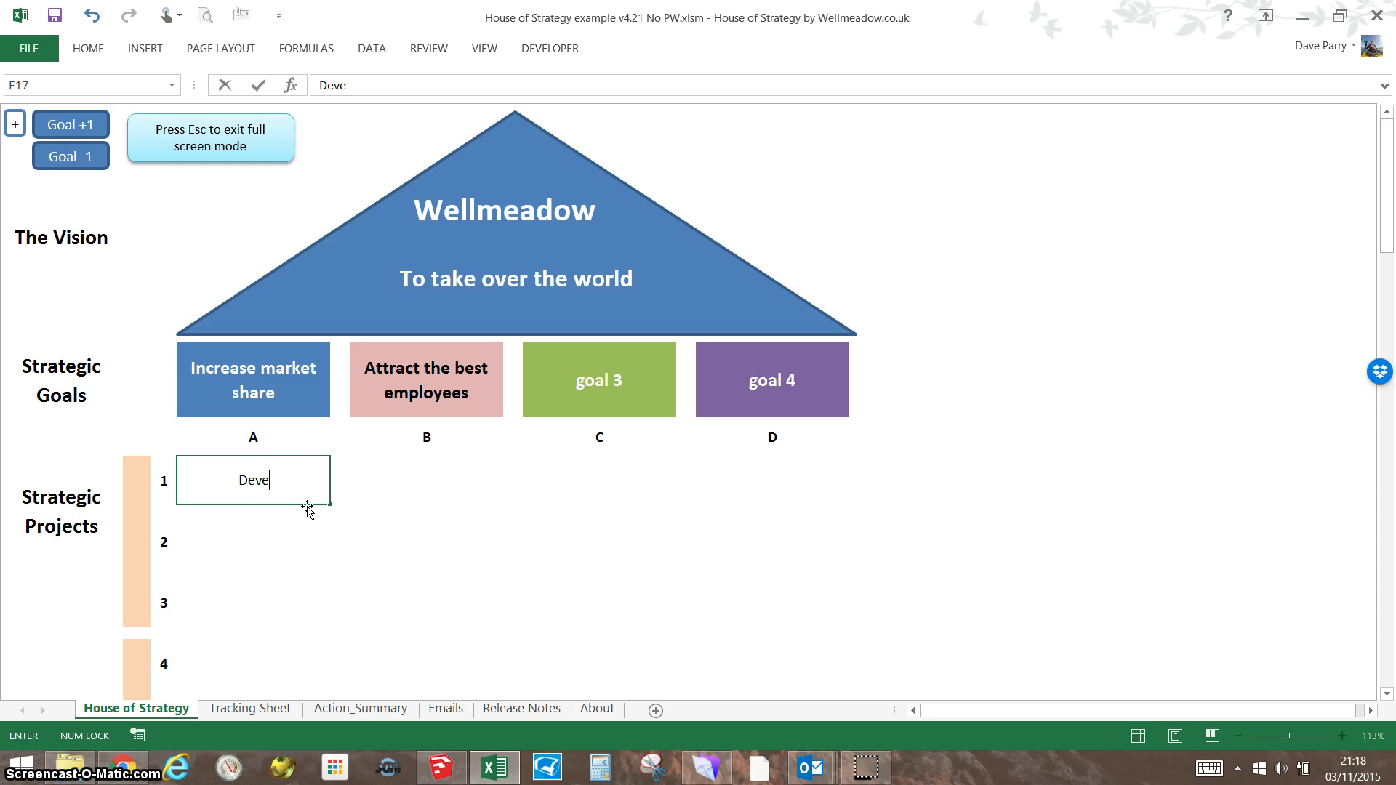
type("lop new pro")
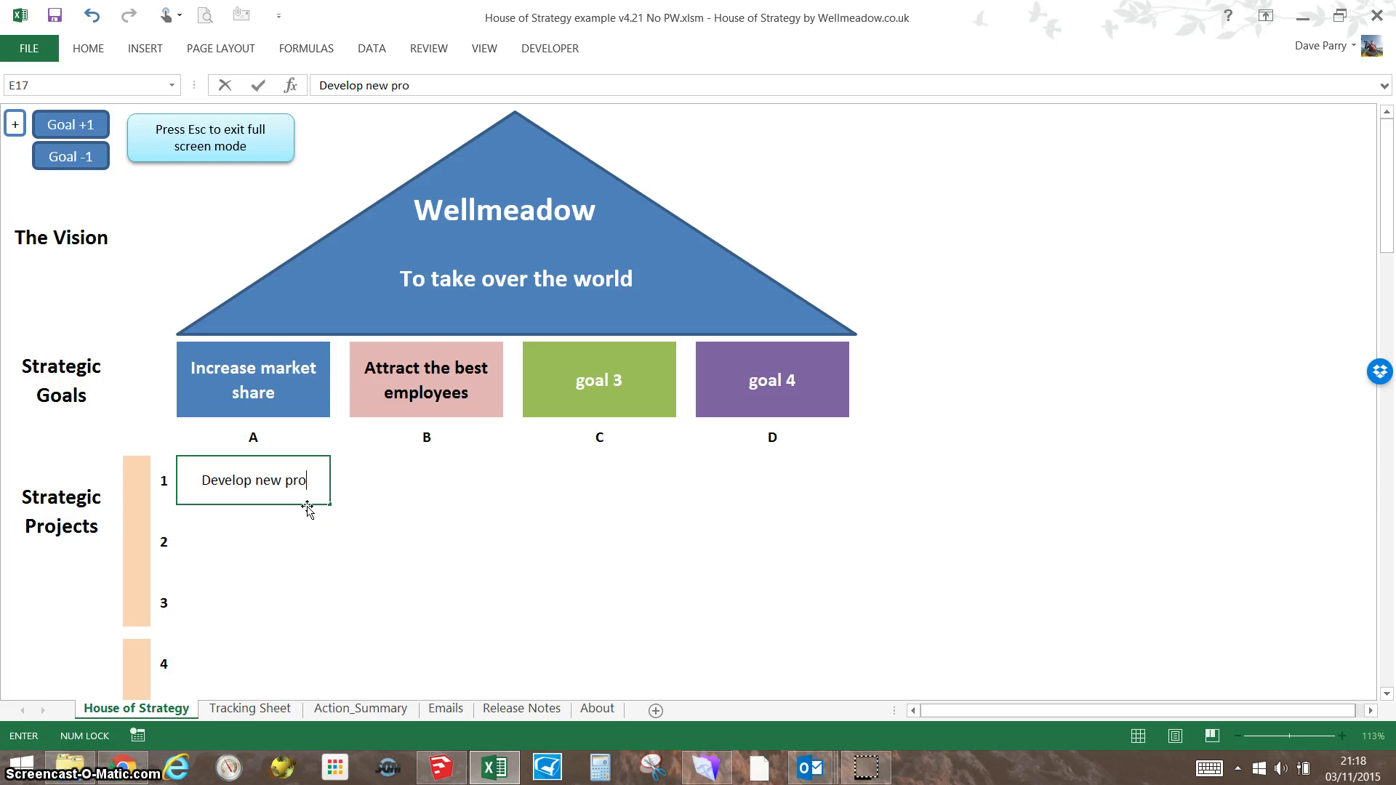
type("duct to b")
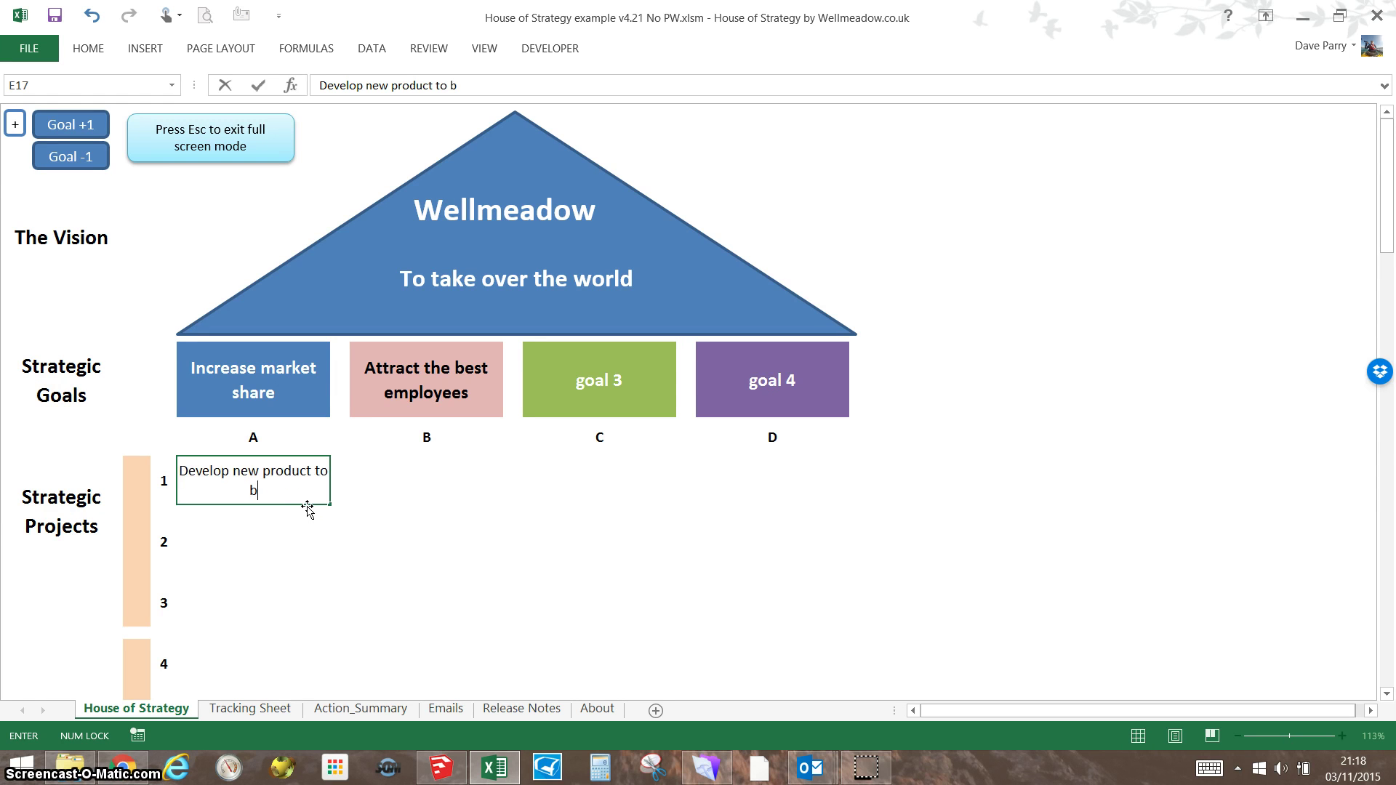
type("eat the compe")
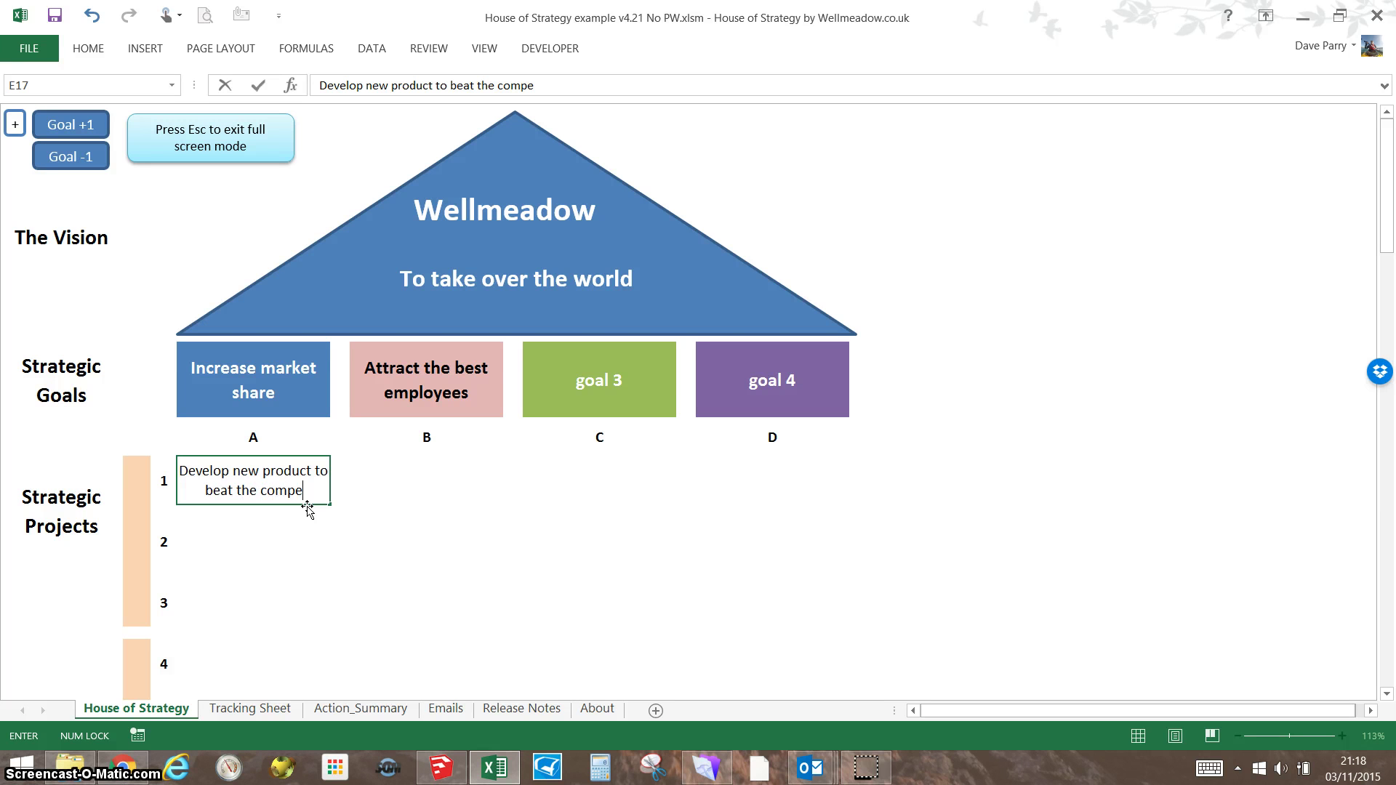
type("titor's")
key("Return")
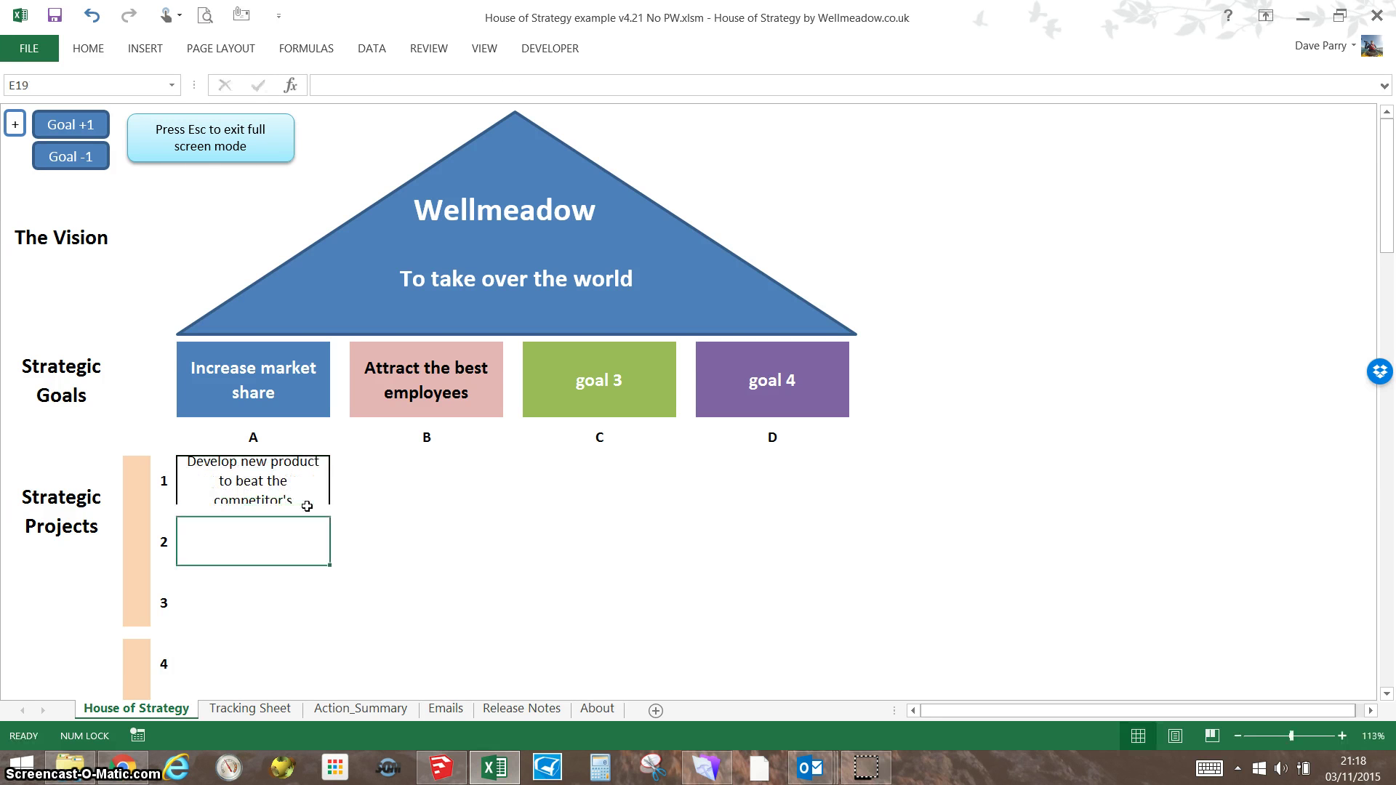
key("Up")
key("Down")
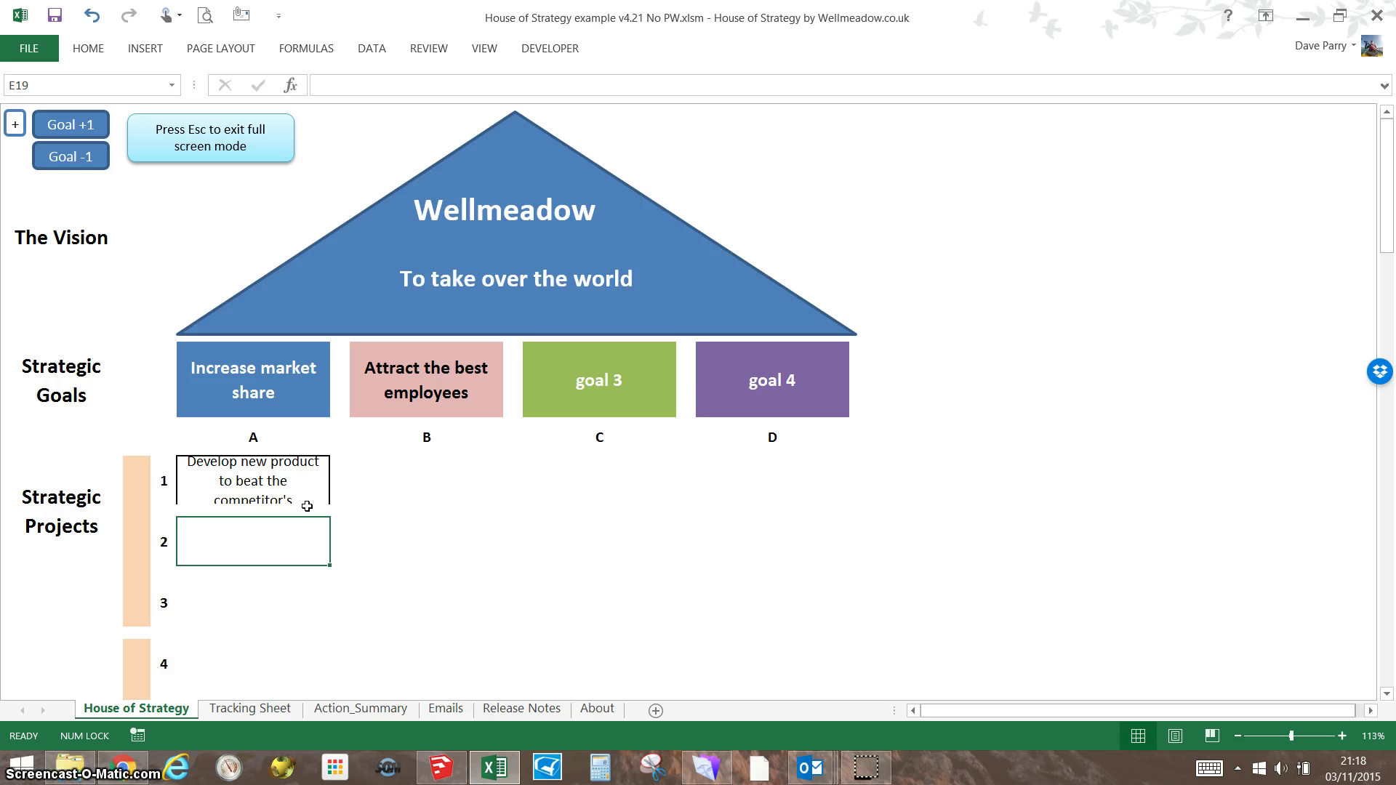
- Enter "source components cheaply" as strategic project 2 under goal A
type("so")
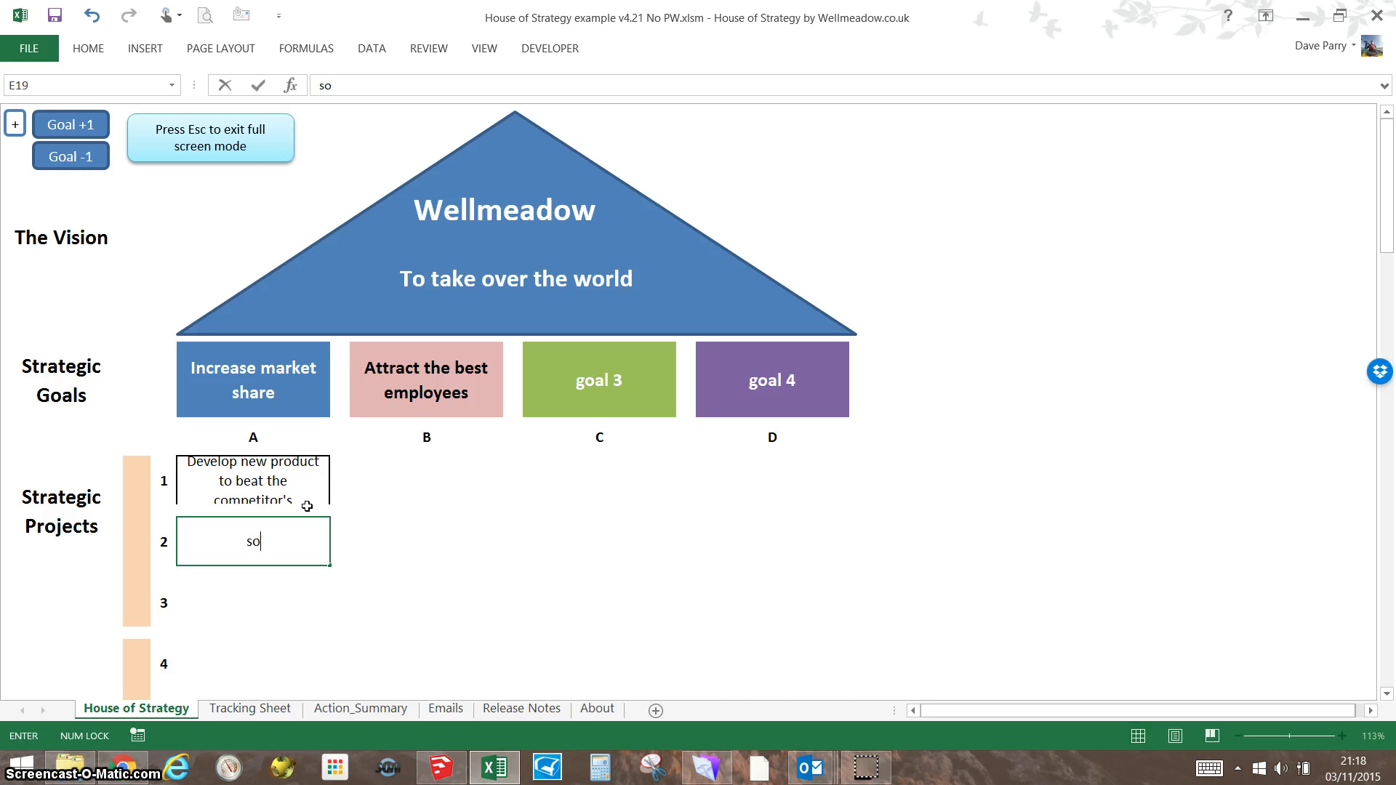
type("urce compenent")
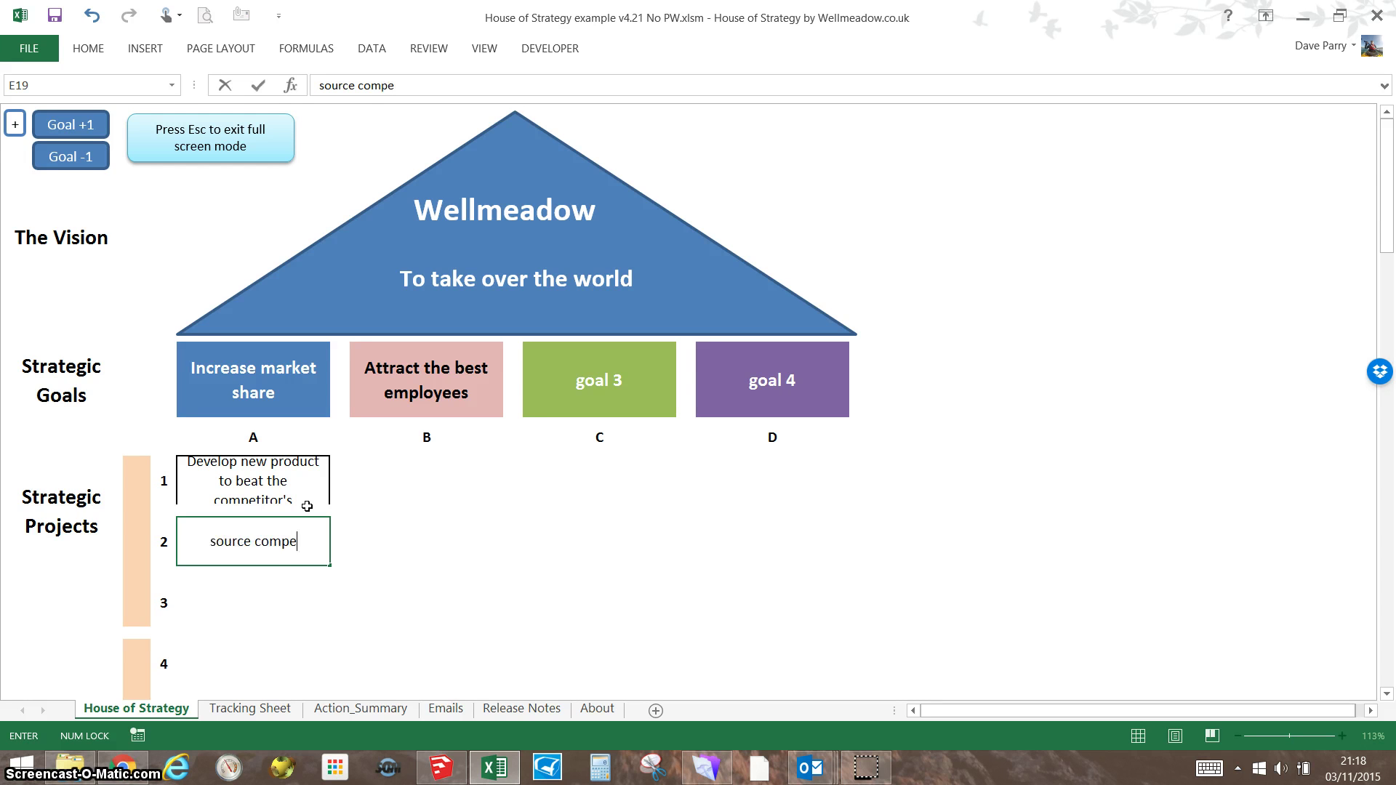
key("BackSpace")
key("BackSpace")
key("BackSpace")
key("BackSpace")
key("BackSpace")
type("onents cheaply")
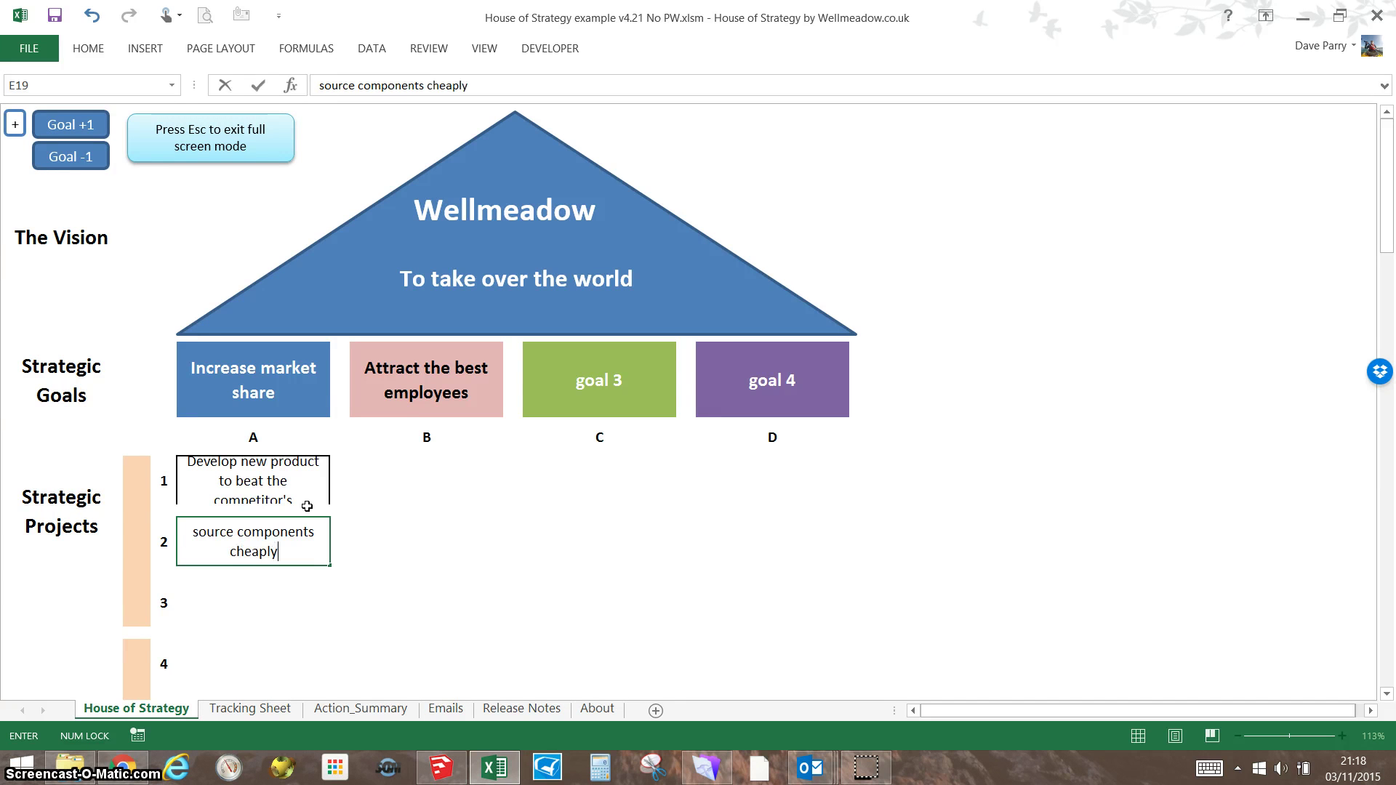
key("Return")
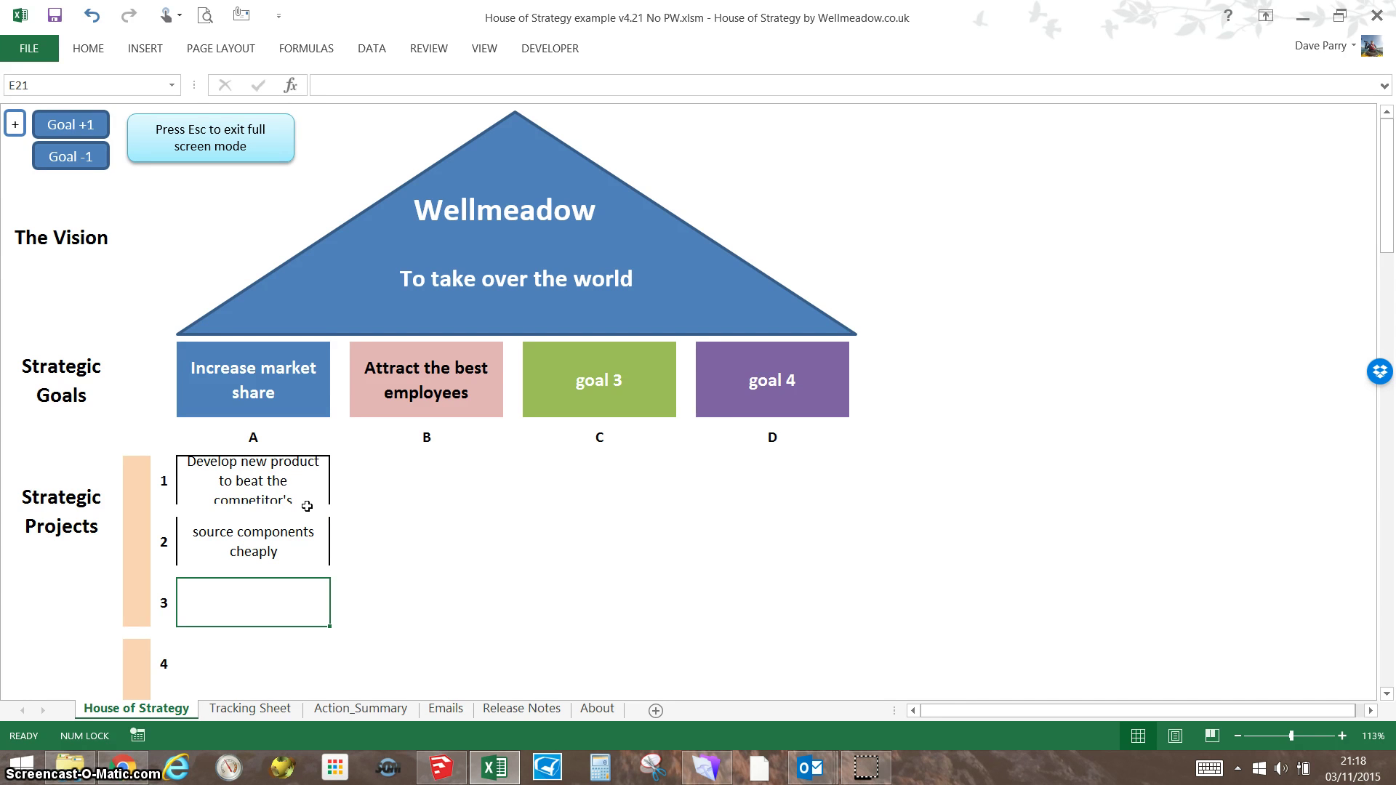
- Enter "increase SEO ranking to top 10" as strategic project 3 under goal A
type("increase SEO")
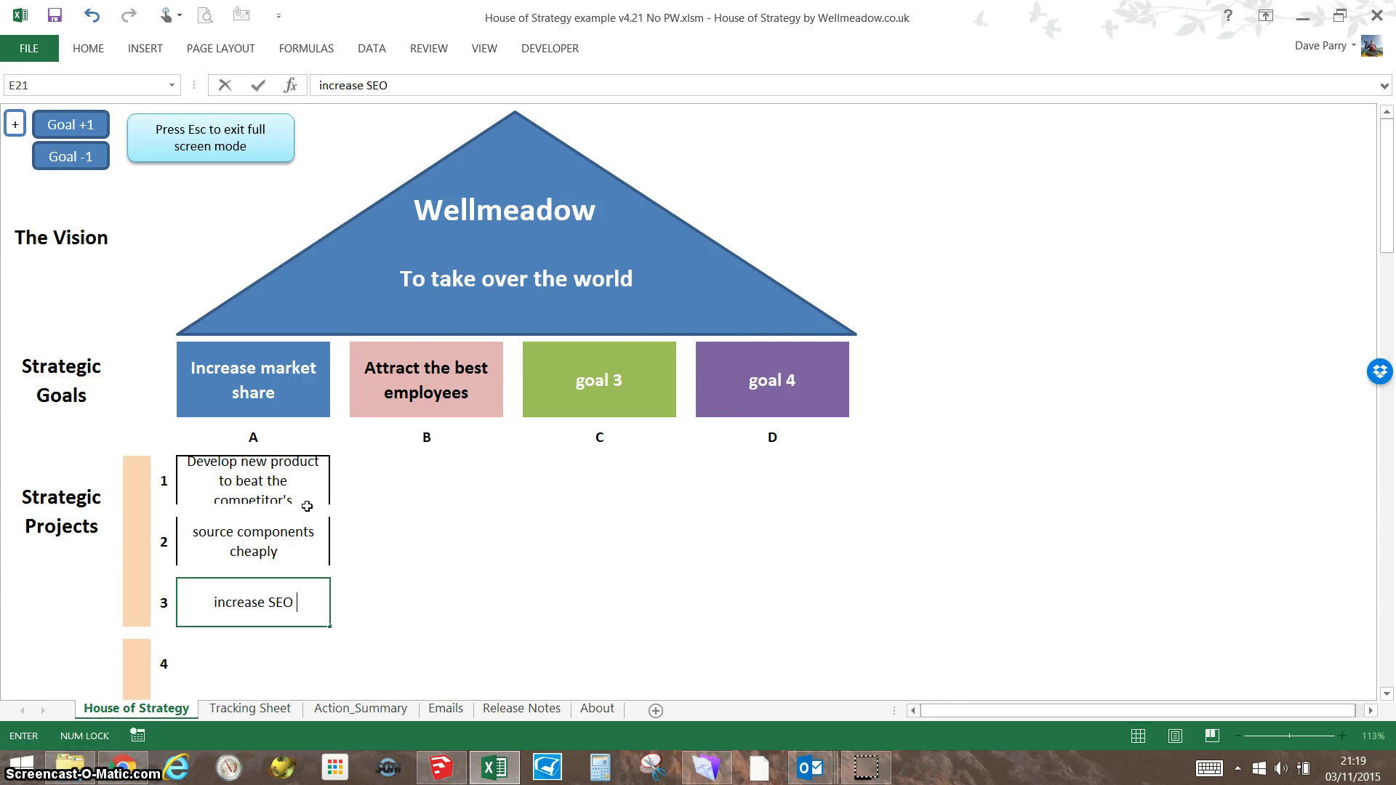
type(" ranking t")
key("BackSpace")
type("anking to")
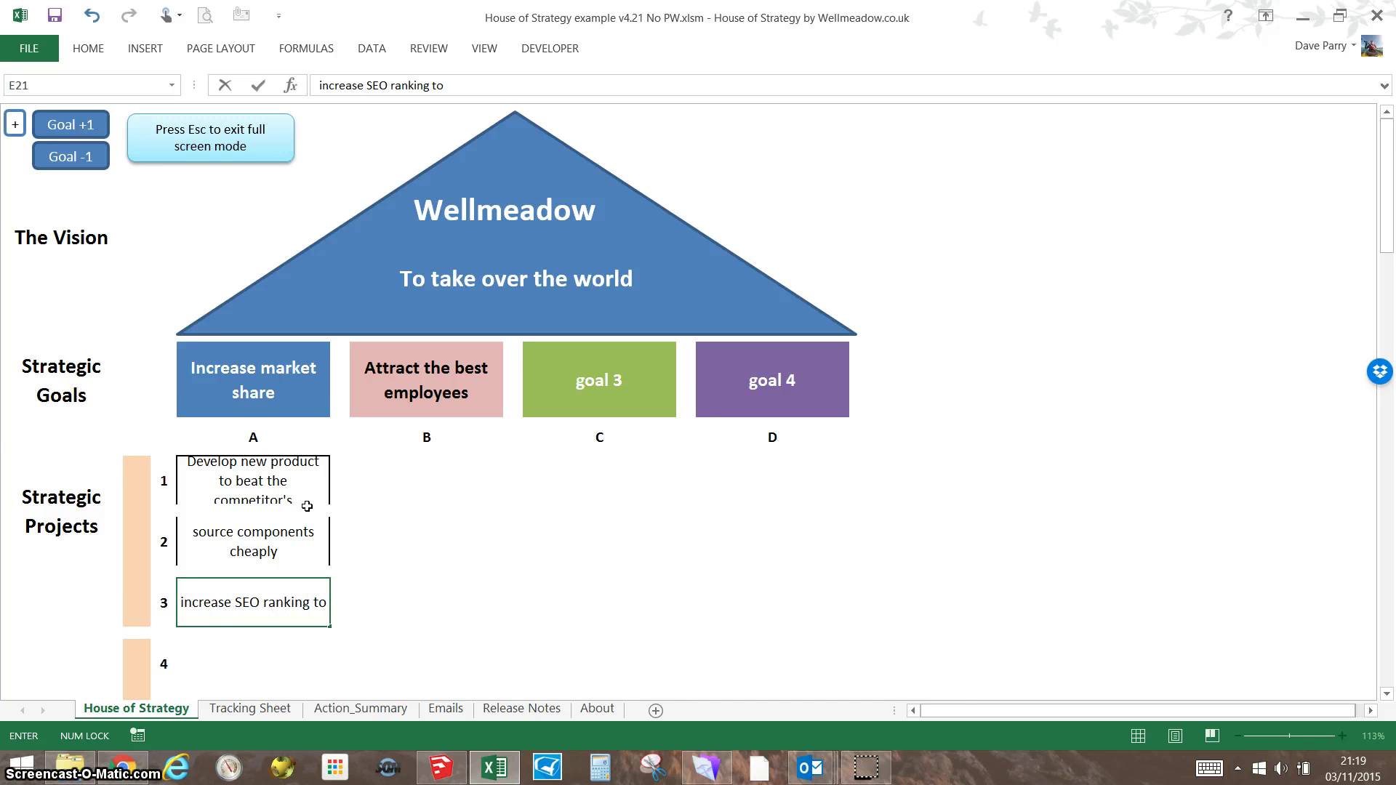
type(" to")
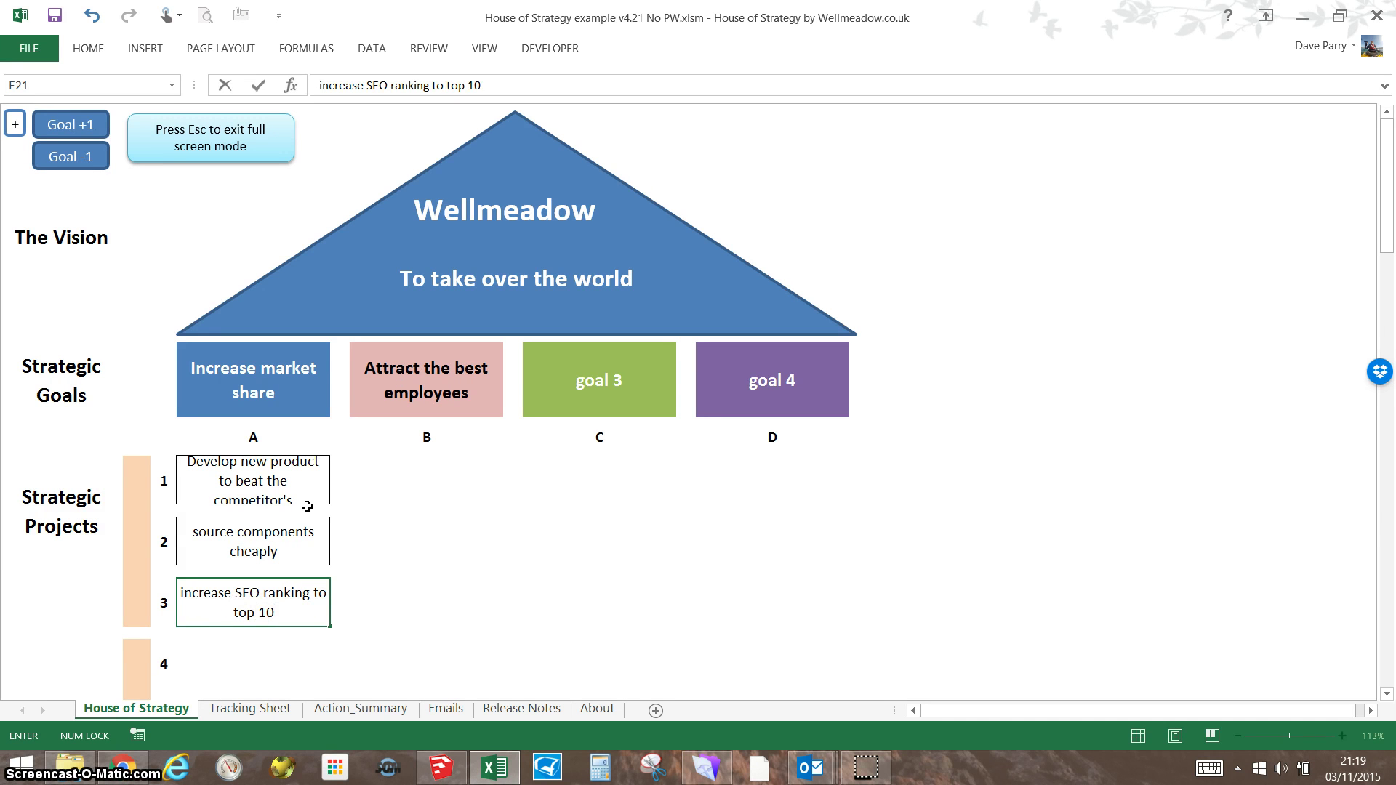
type("p 10")
key("Return")
- Enter "project B1" as strategic project 1 under goal B
left_click(422, 500)
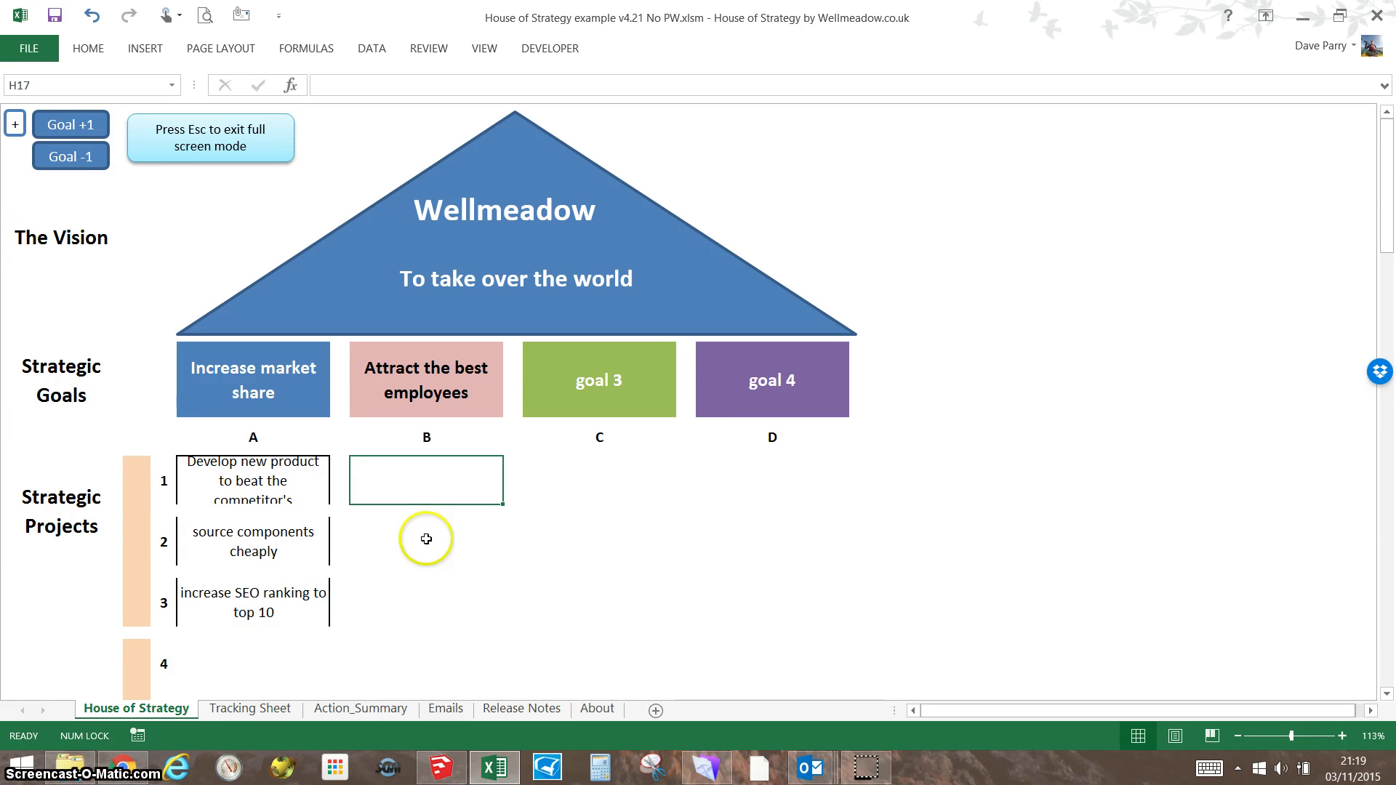
type("project")
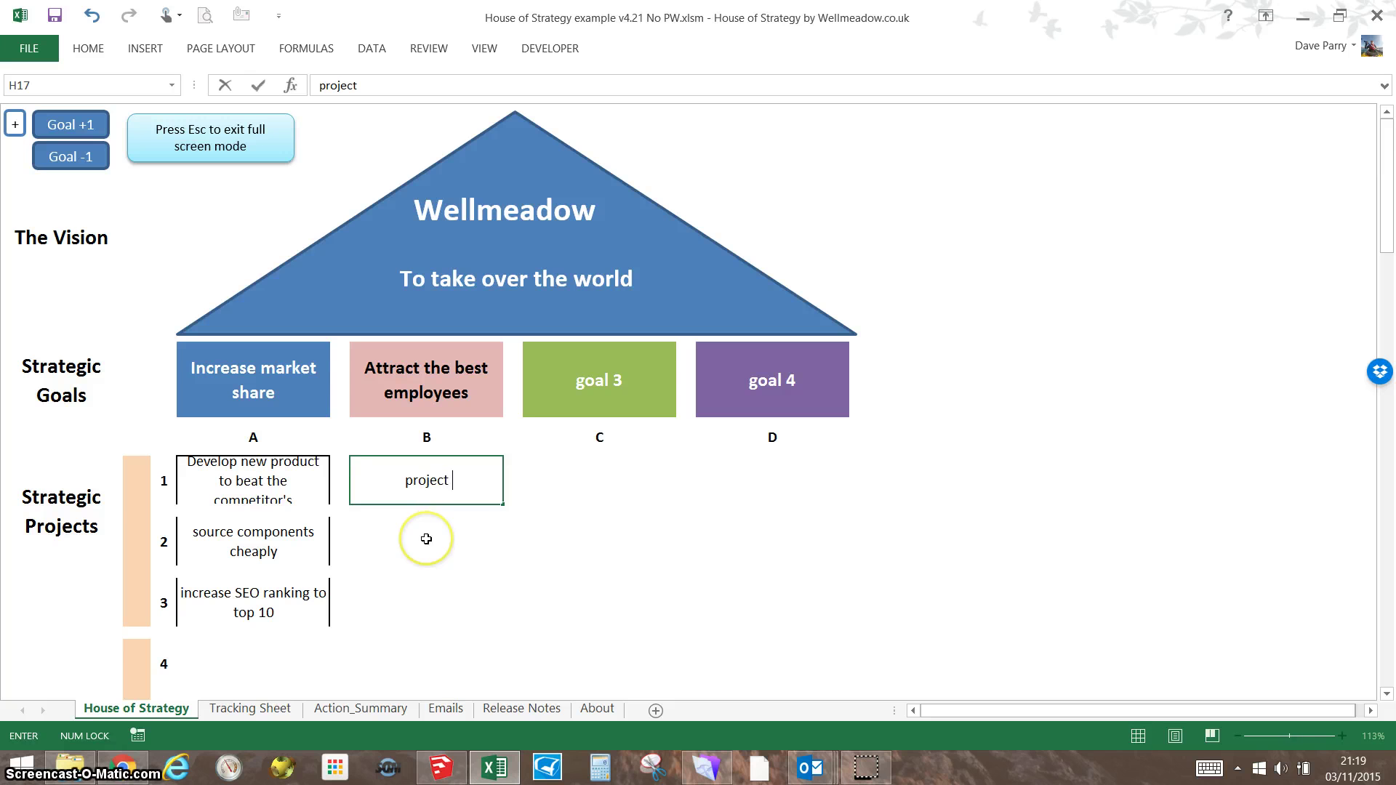
type(" B")
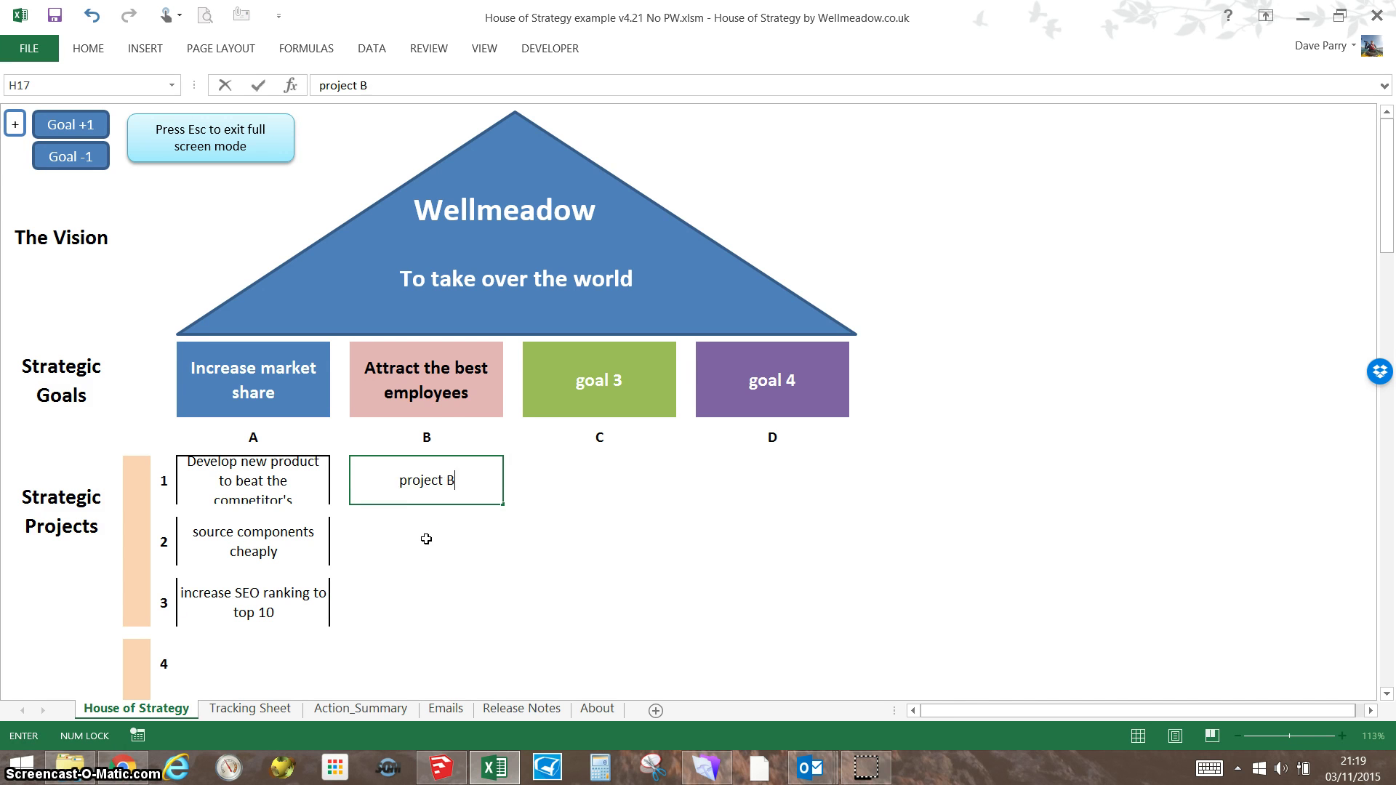
type("1")
key("Return")
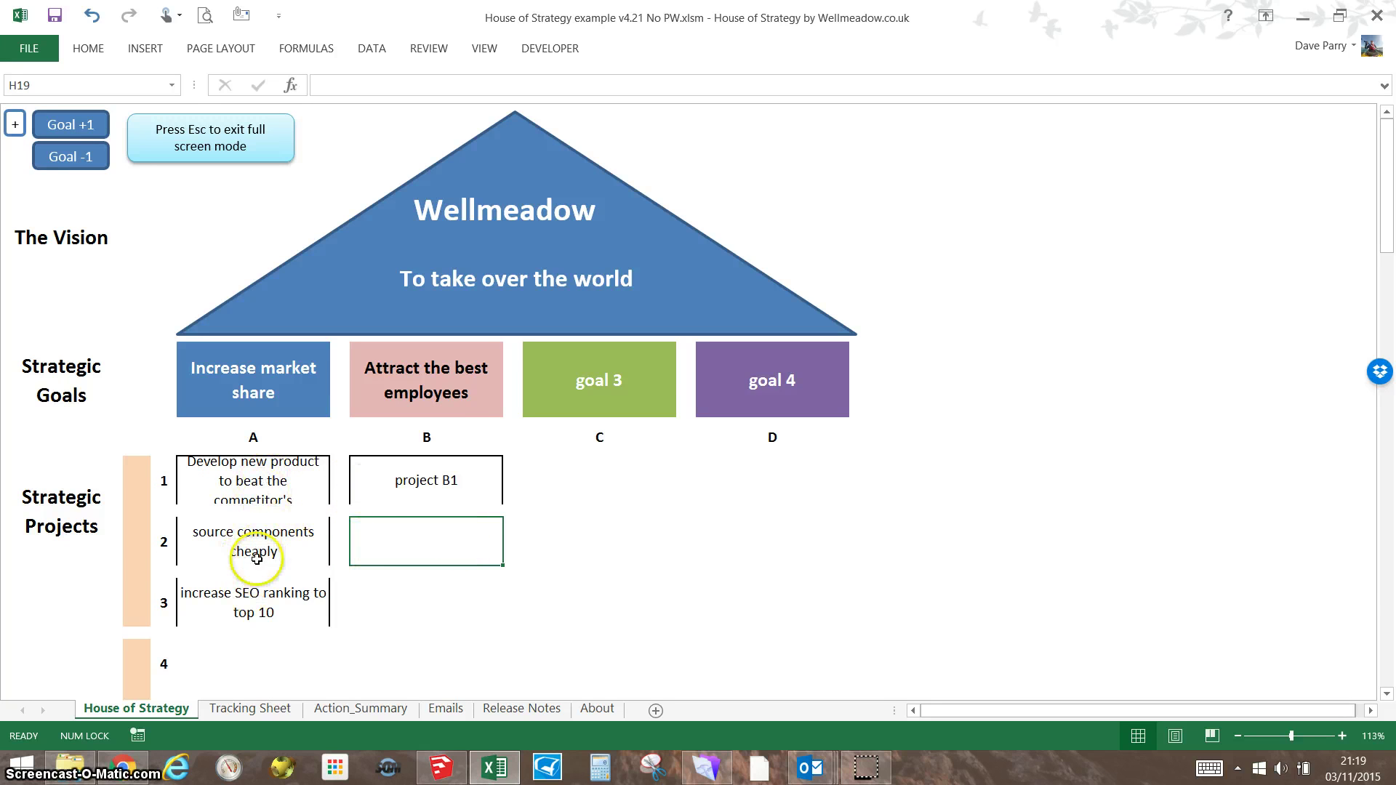
- Open tracking for the "increase SEO ranking to top 10" project and add "Write some blog articles" as its first action
left_click(257, 605)
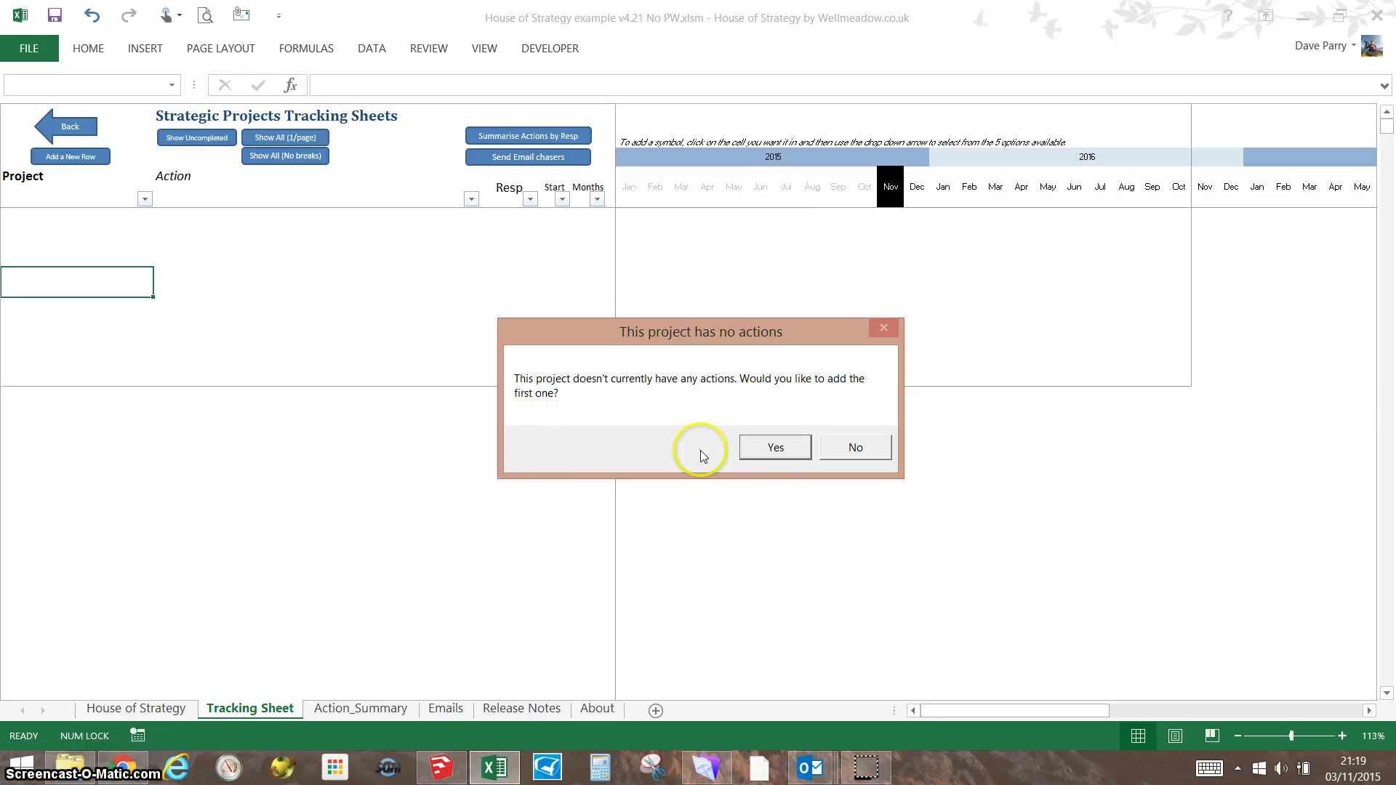
left_click(773, 446)
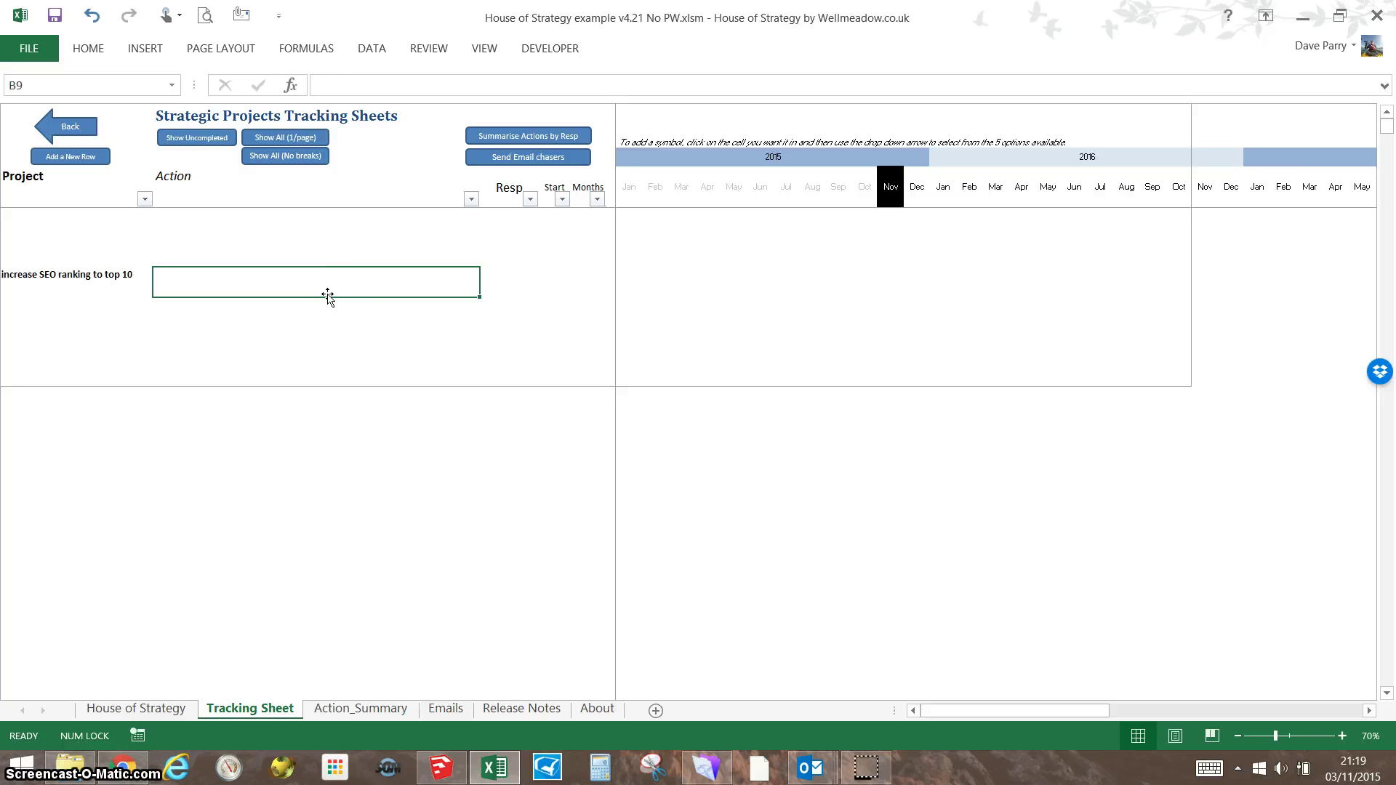
type("Write some blog article")
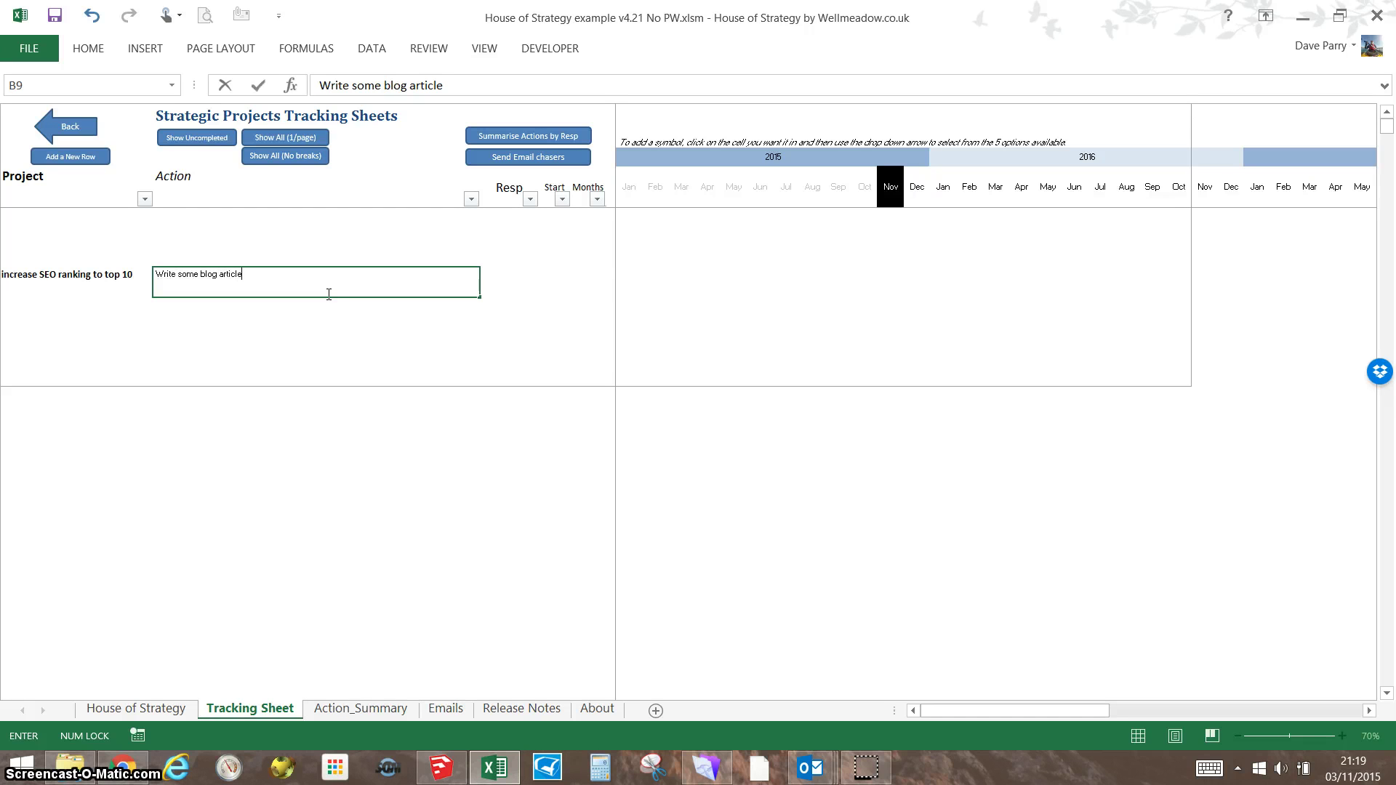
type("s")
key("Return")
- Assign the blog articles action to DP, with start date 1/11/15 and a duration of 3 months
left_click(526, 273)
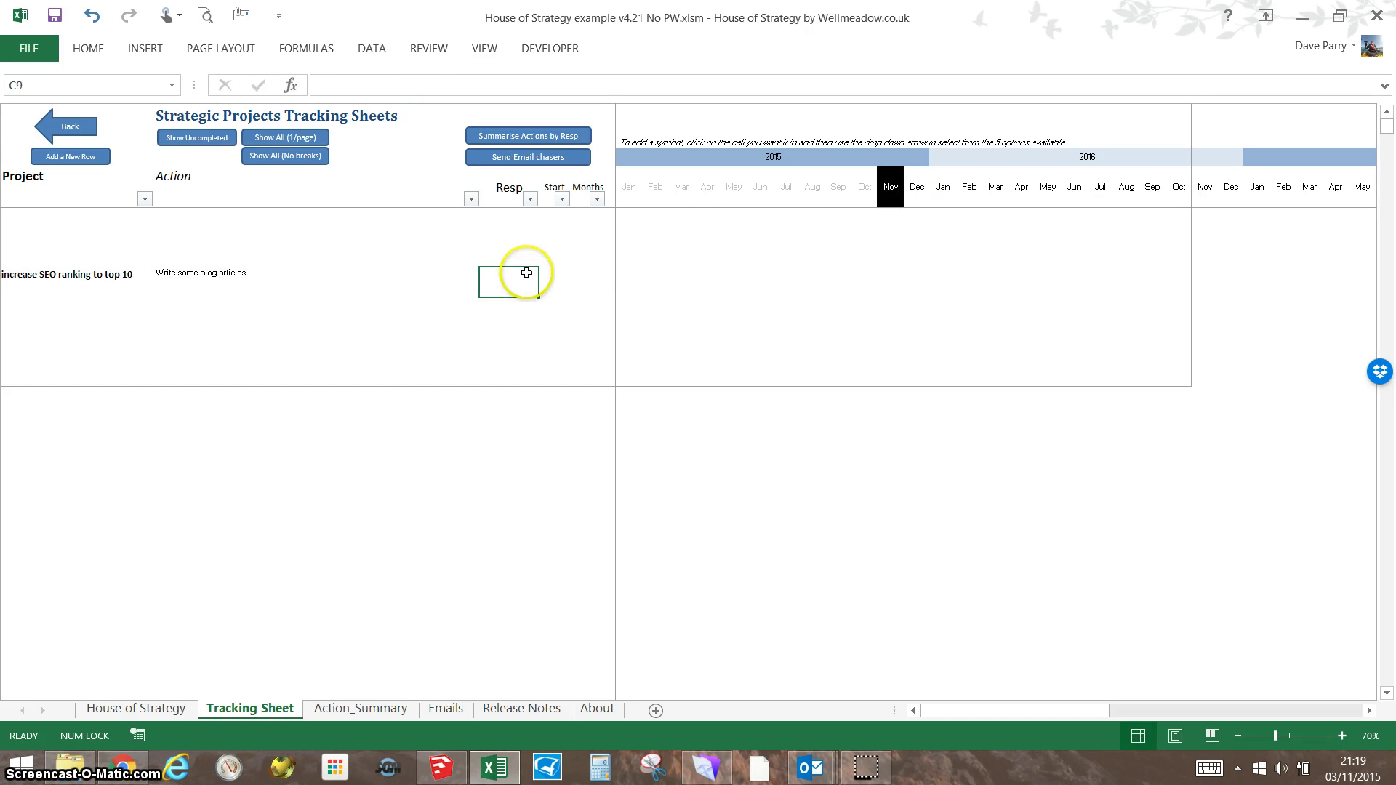
type("DP")
key("Tab")
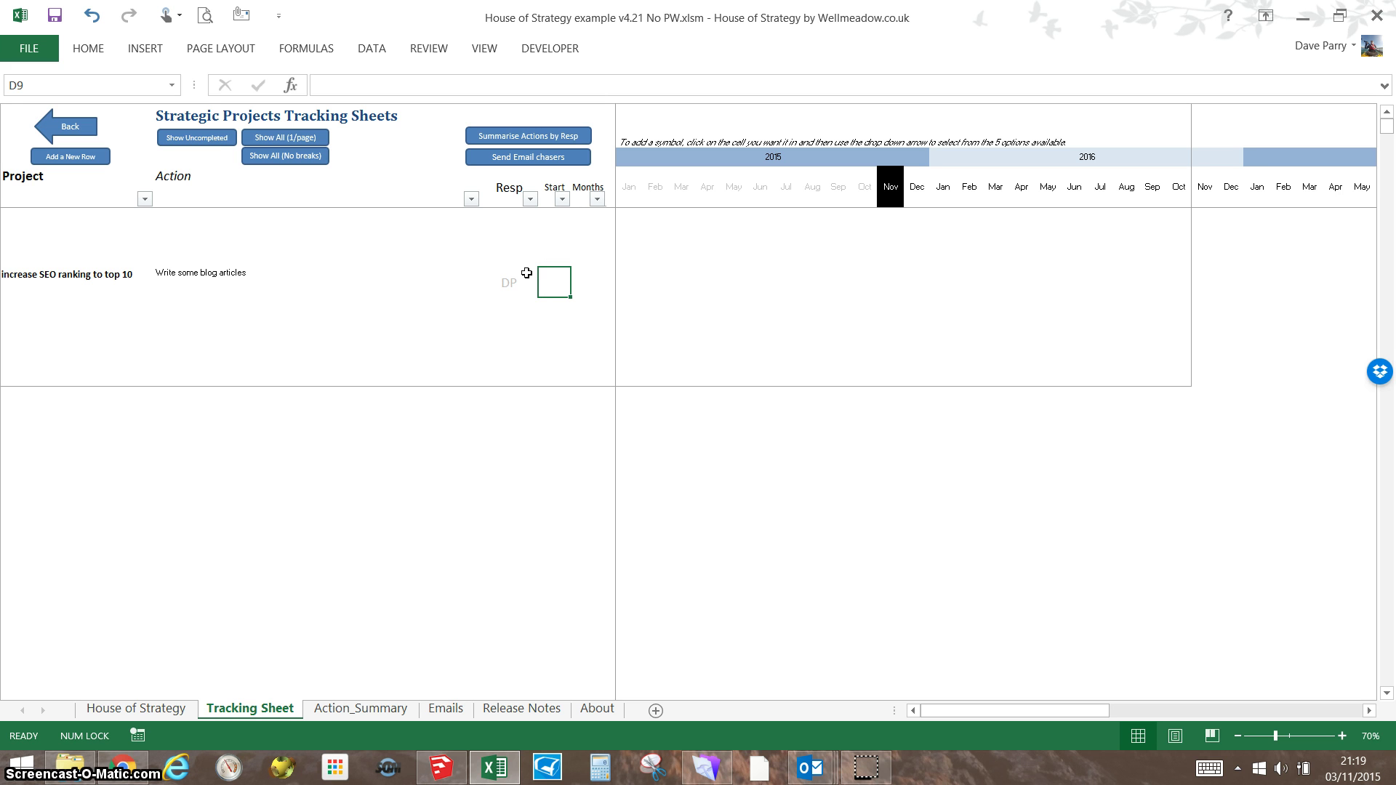
type("1/11/15")
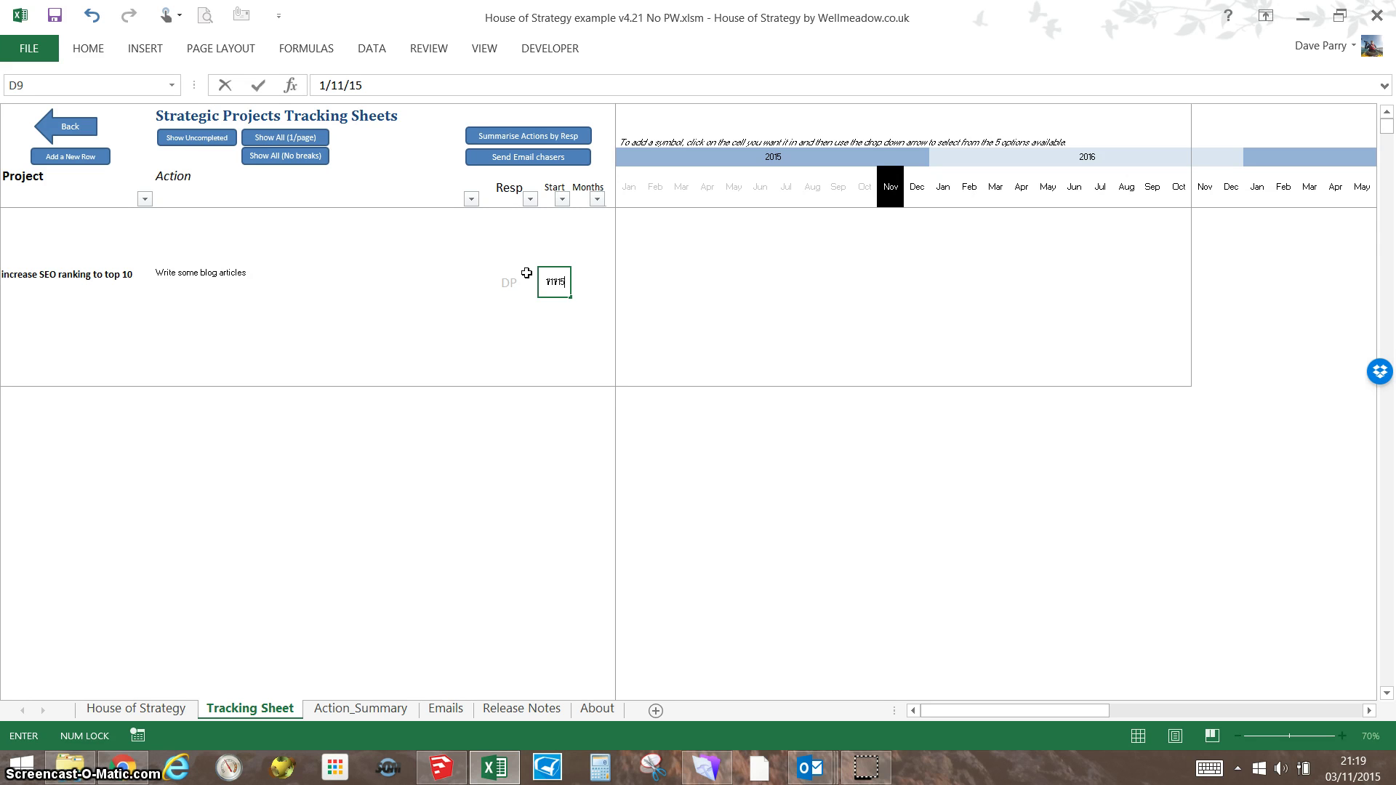
key("Return")
type("3")
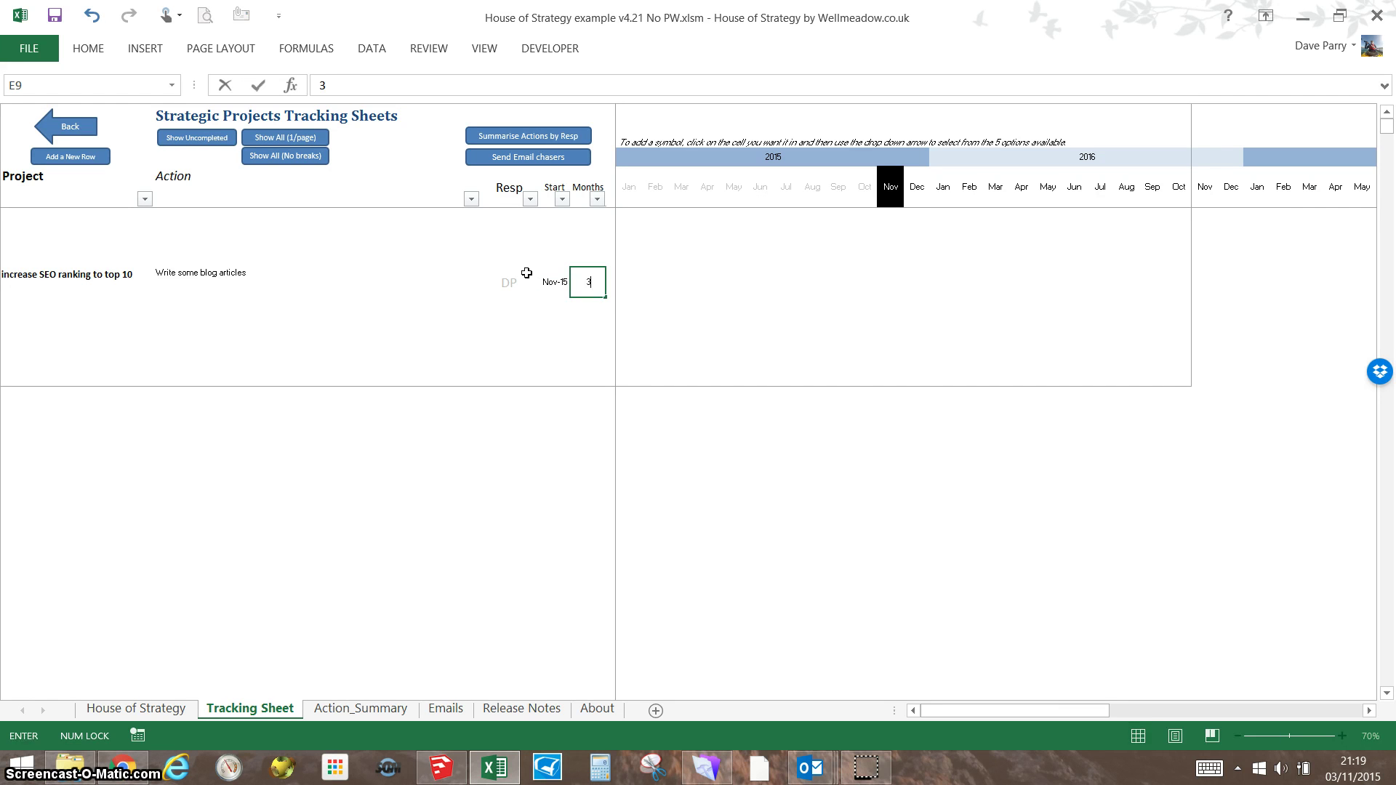
key("Left")
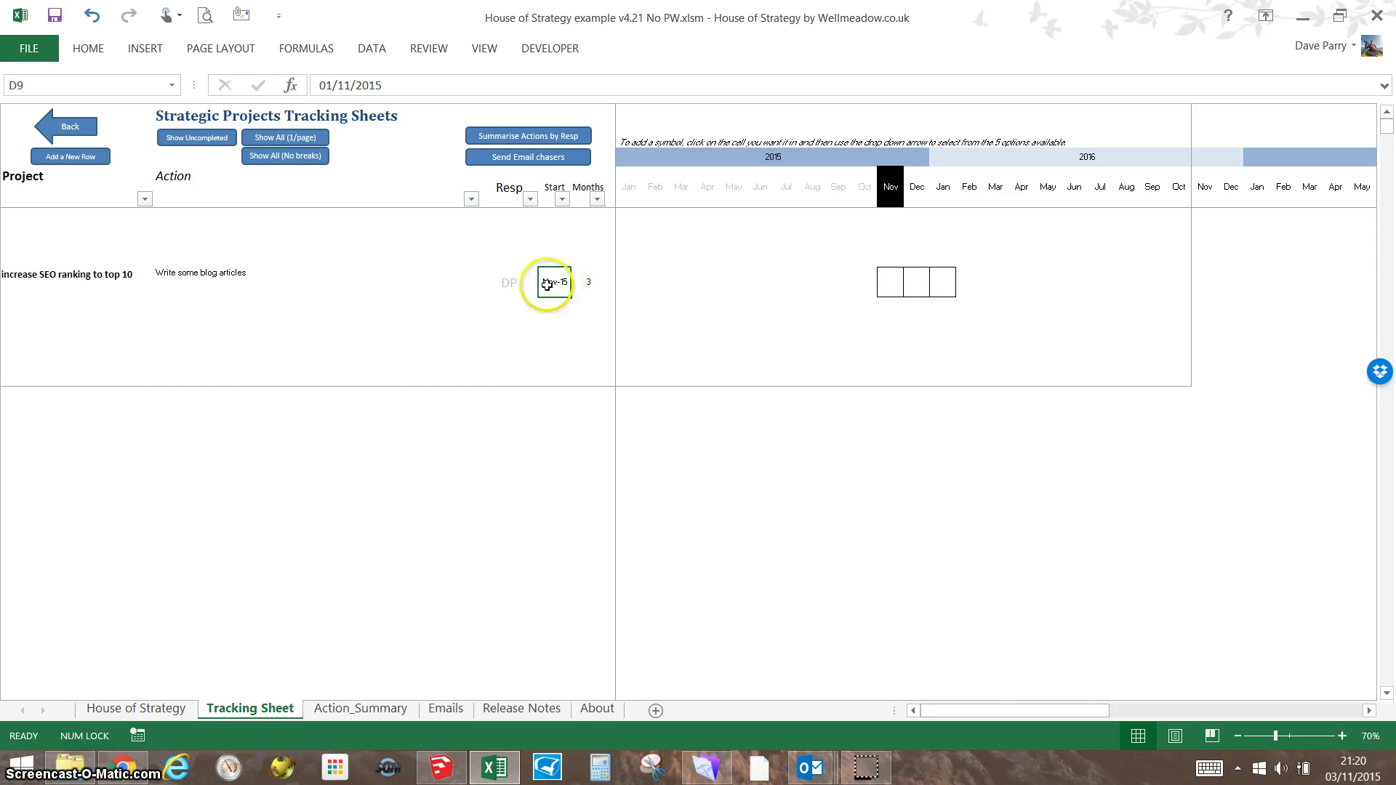
- Add a second action row, "check keyword richness of the website", under the SEO project and assign it to DP
left_click(72, 156)
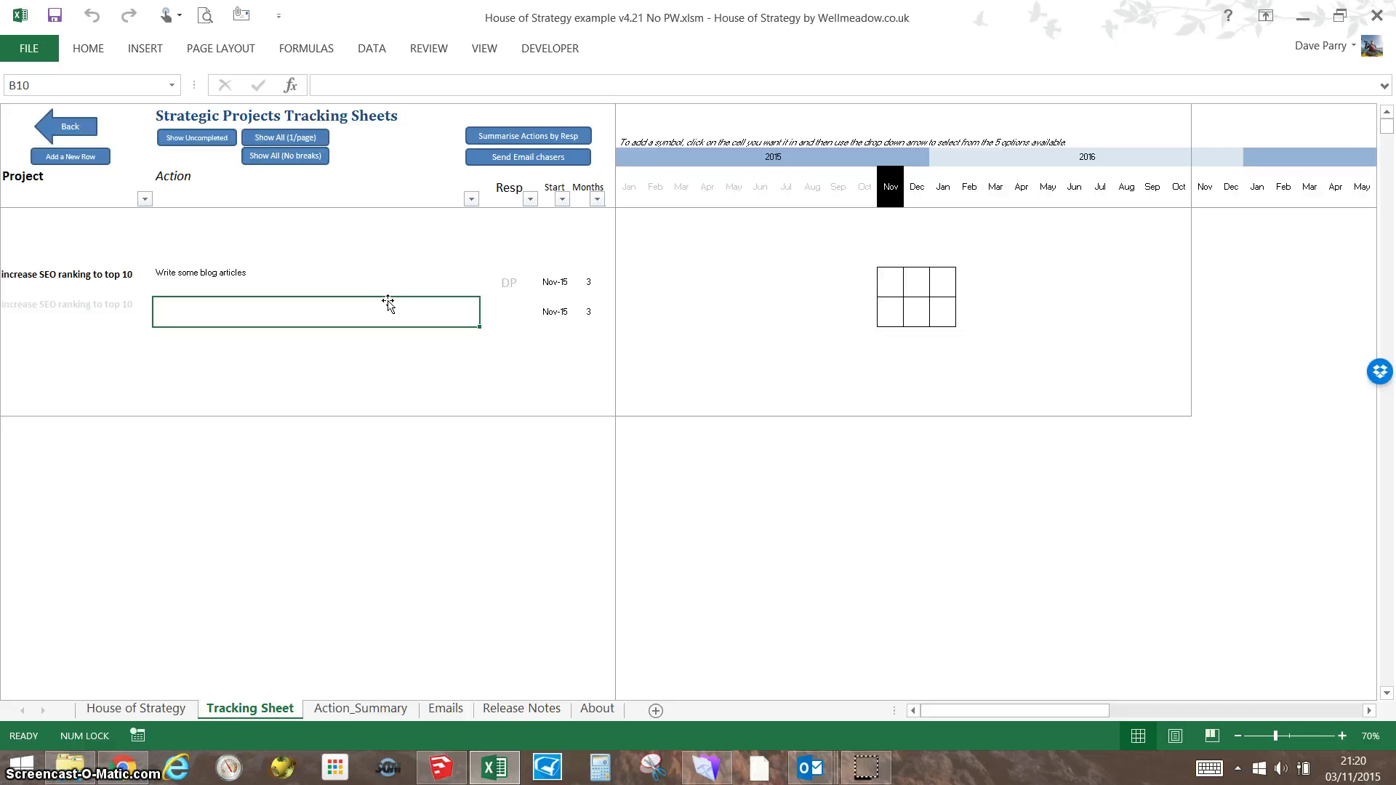
type("ch")
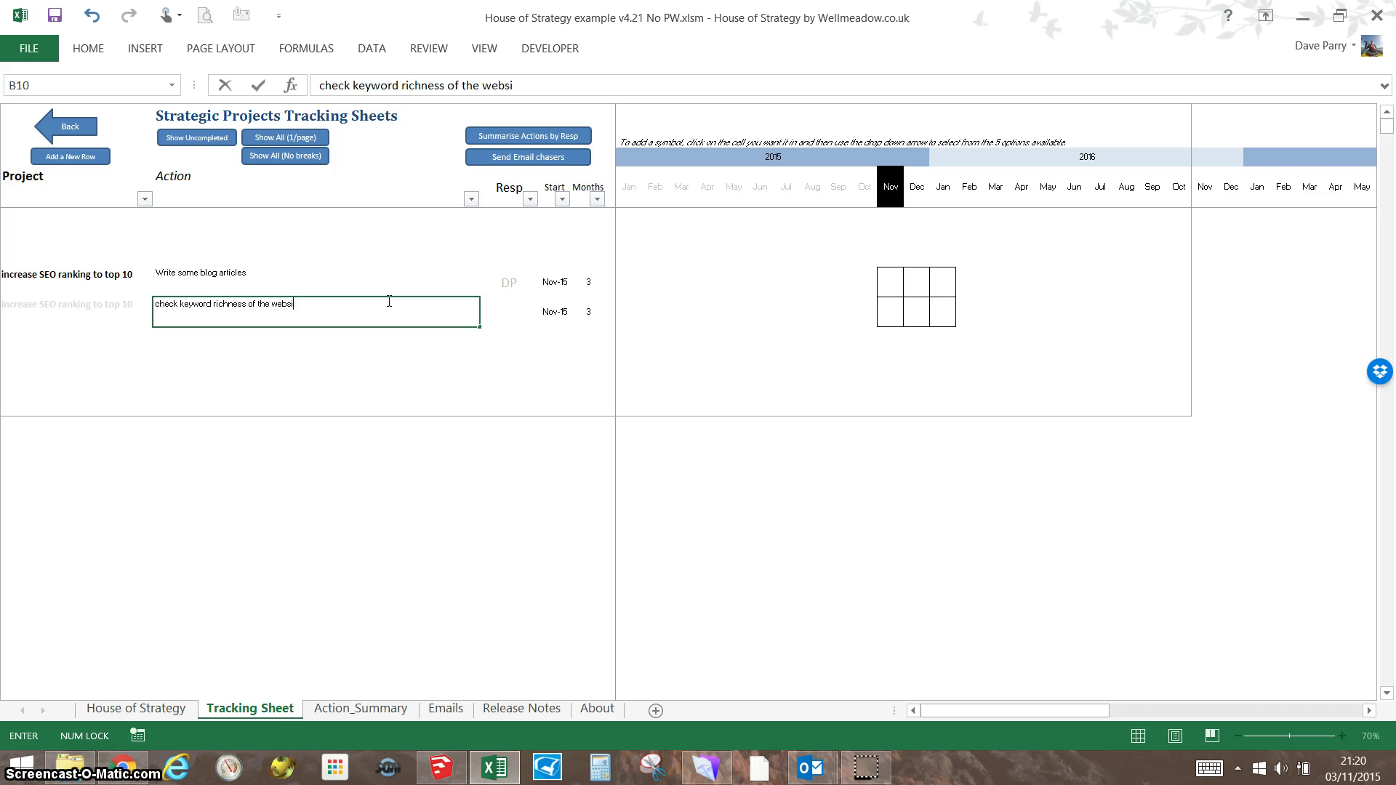
key("Tab")
type("D")
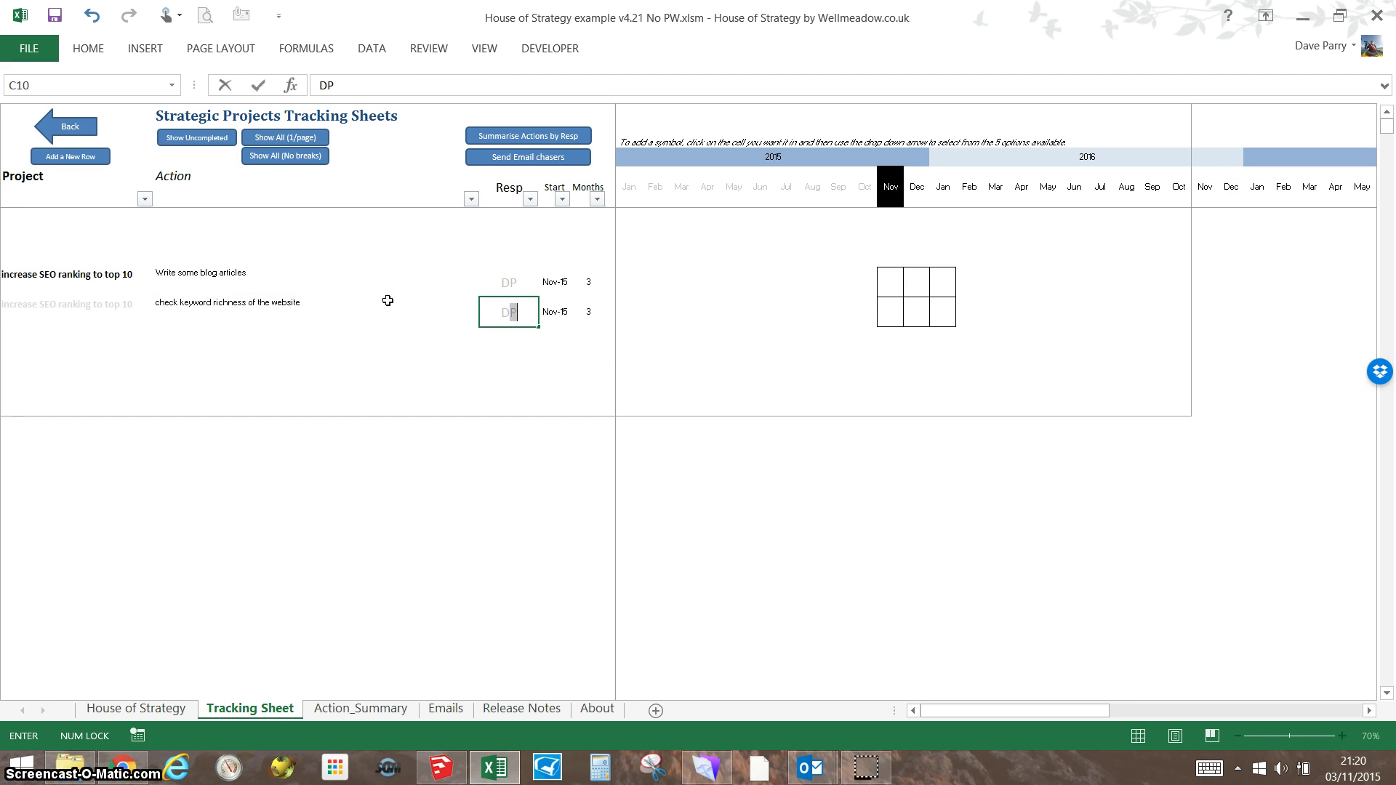
key("Tab")
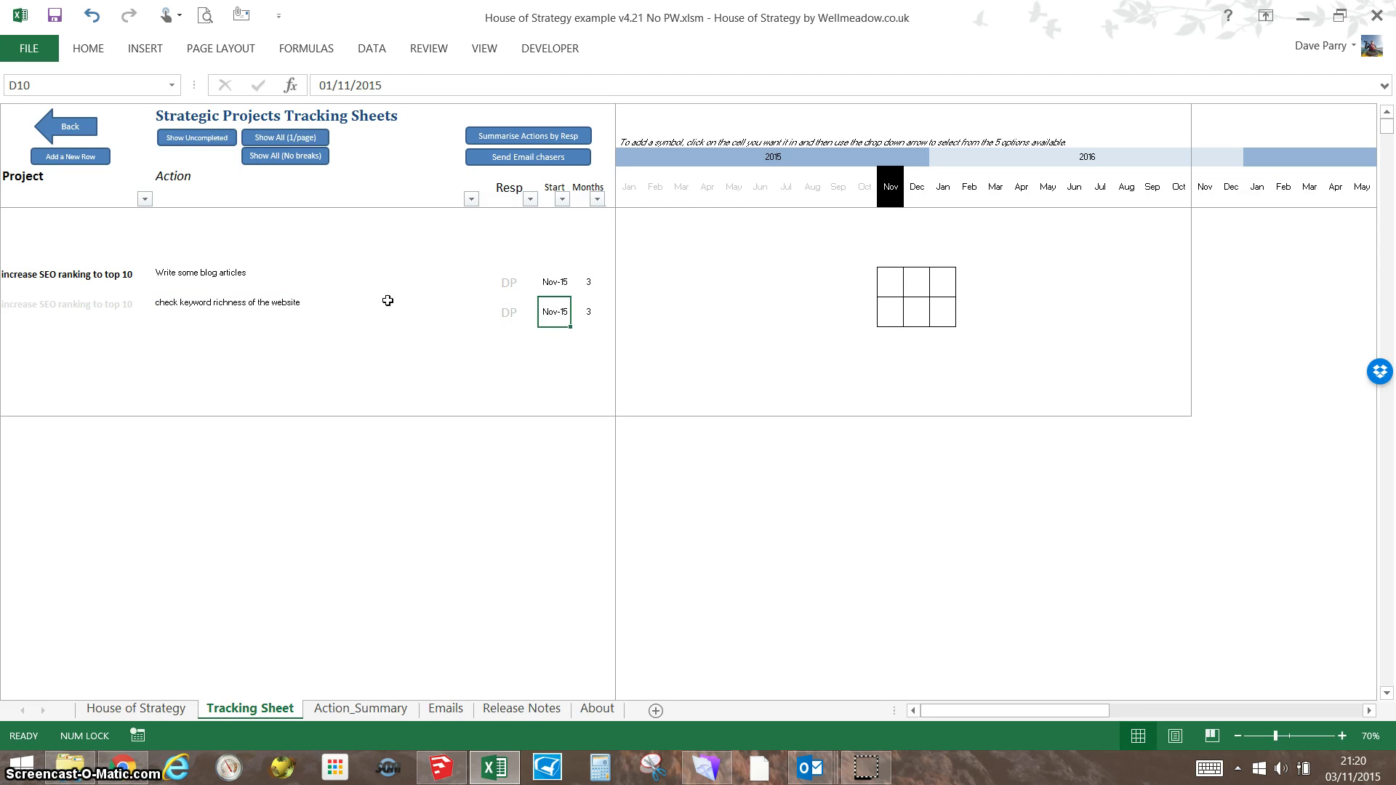
- Set the keyword richness action's start date to 01/12/2015 and its duration to 1 month
key("F2")
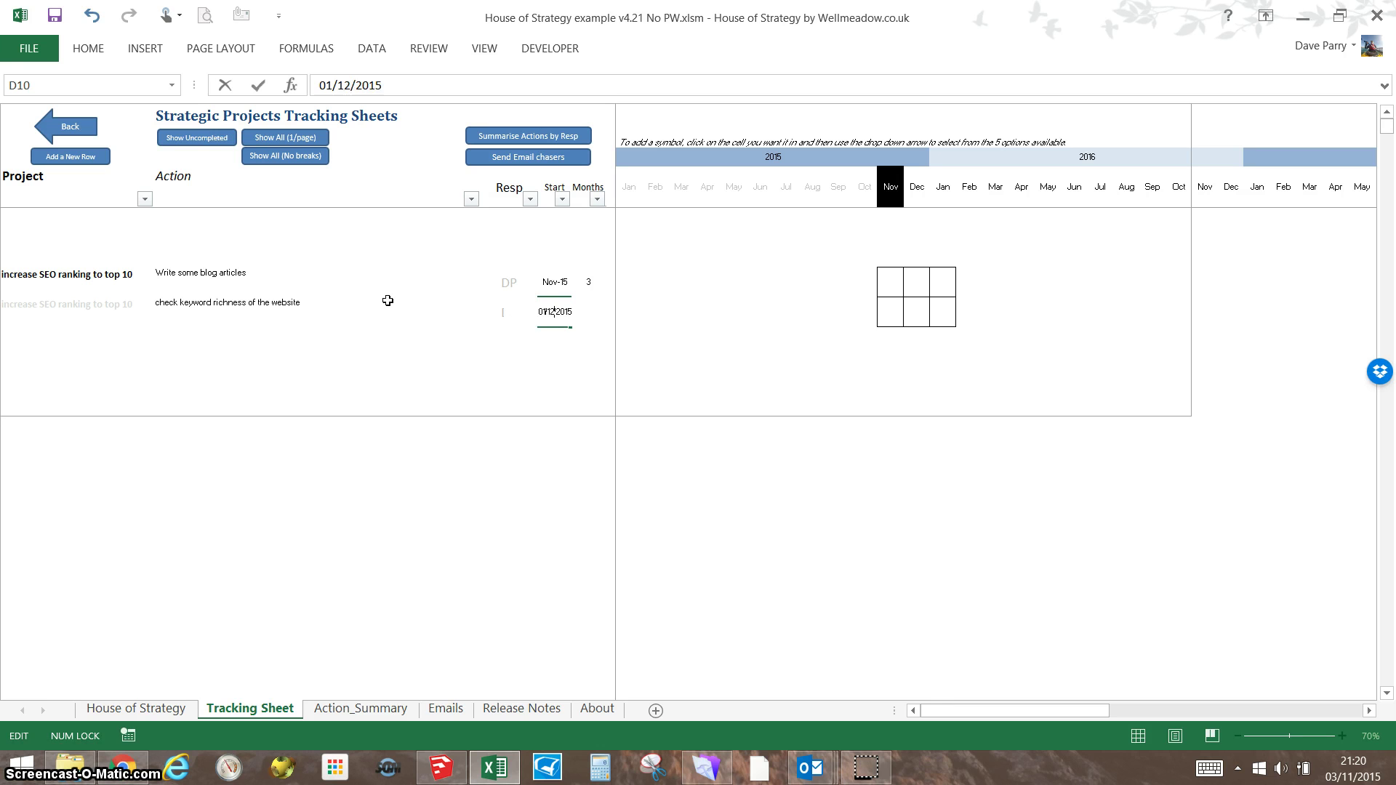
key("Return")
type("1")
key("Tab")
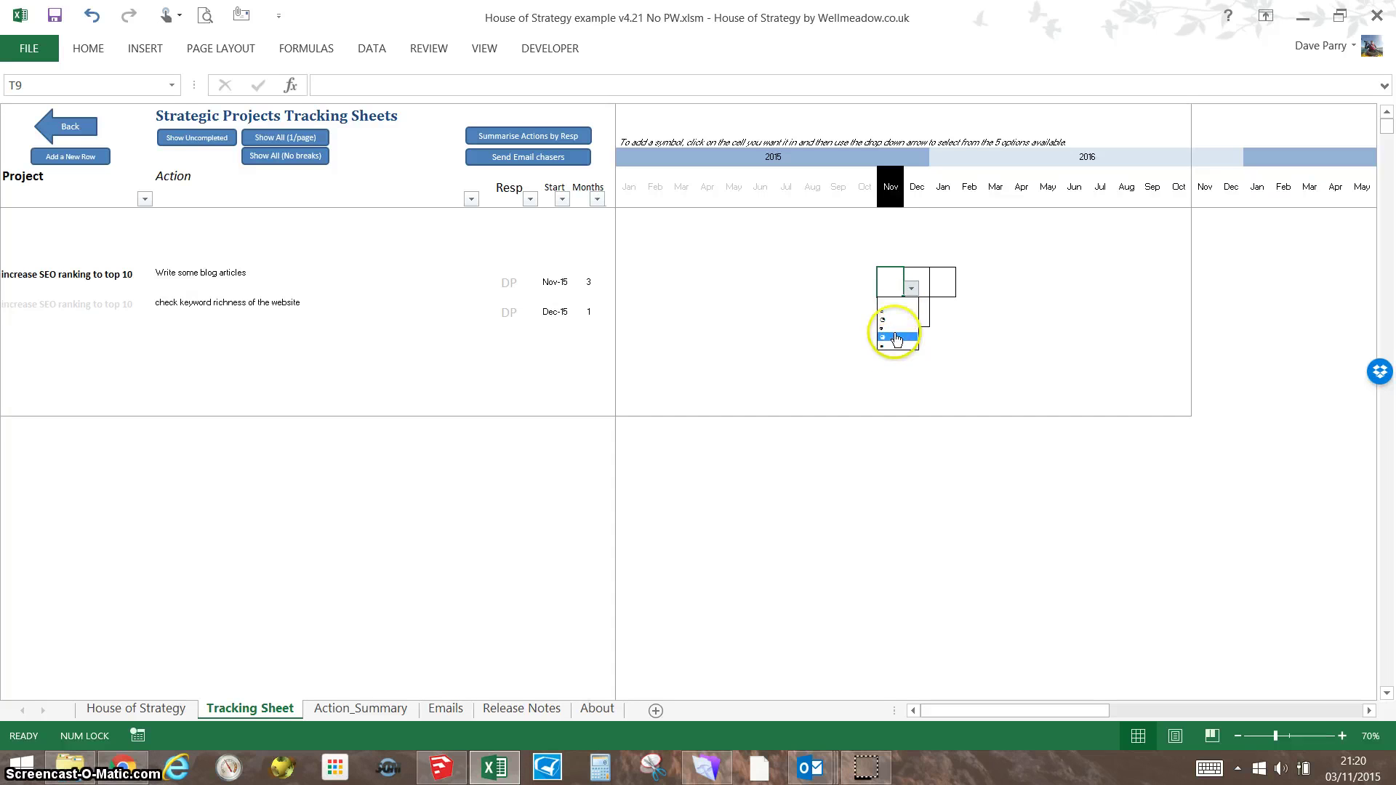
- Mark the blog articles action with quarter-filled circles for November to January, a half-filled circle for February and a full circle for March
left_click(898, 328)
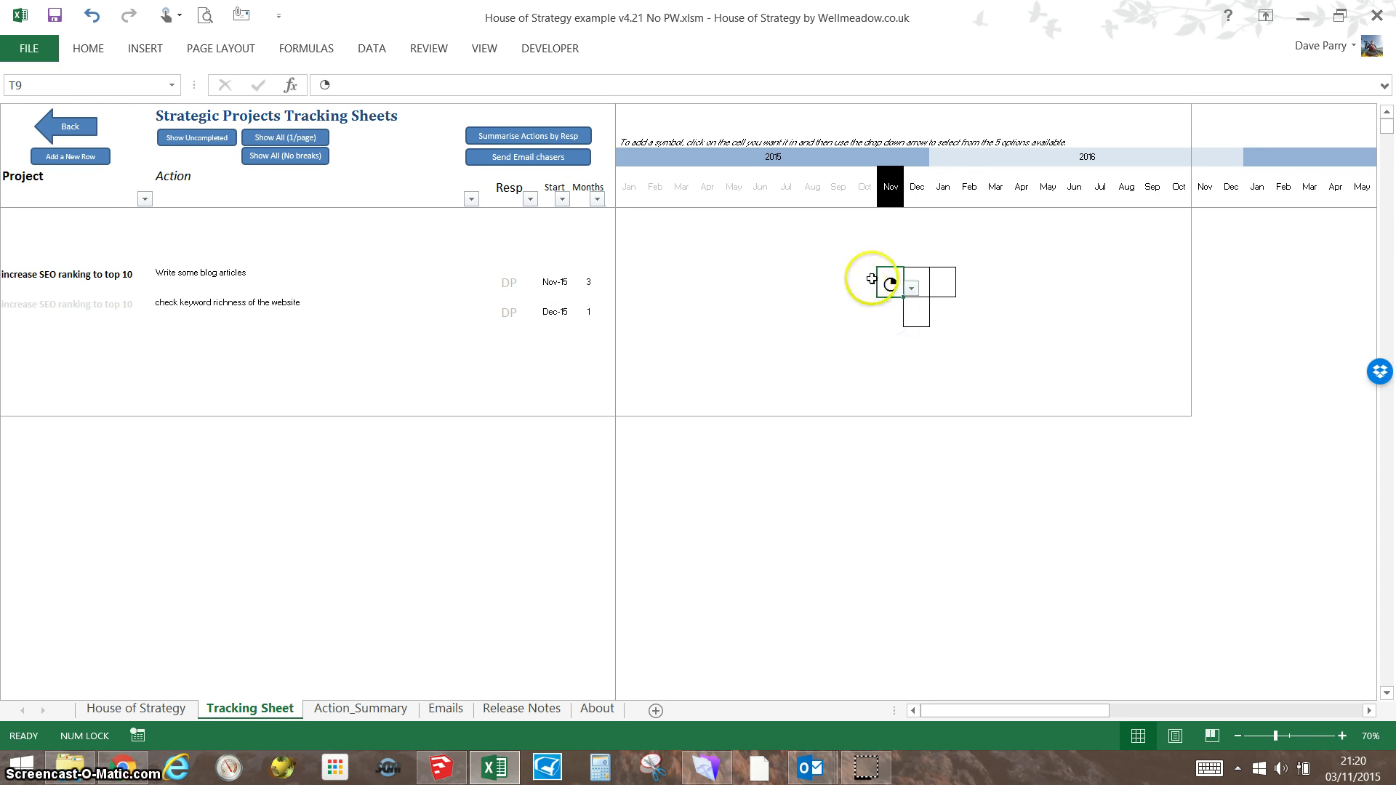
left_click(1013, 323)
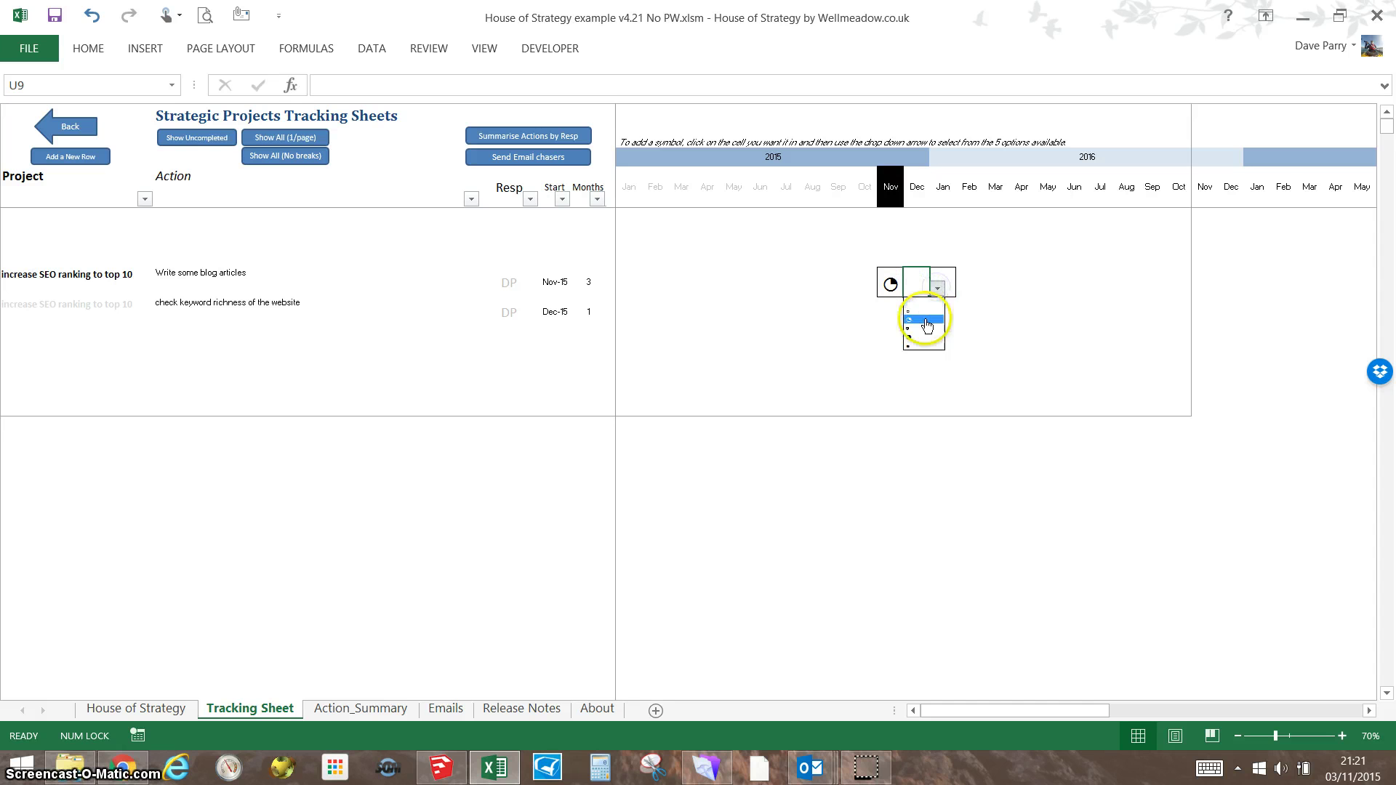
left_click(941, 284)
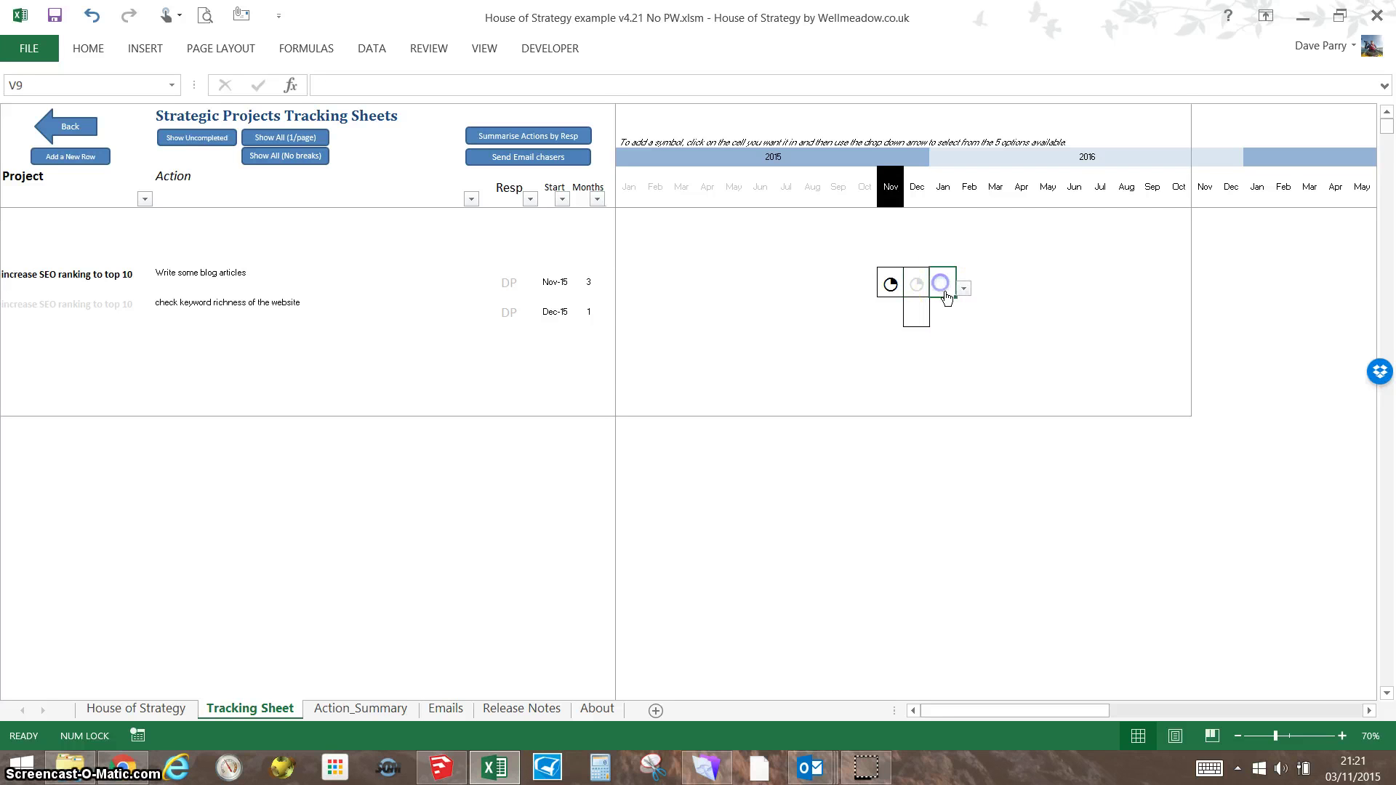
left_click(963, 291)
left_click(951, 315)
left_click(991, 339)
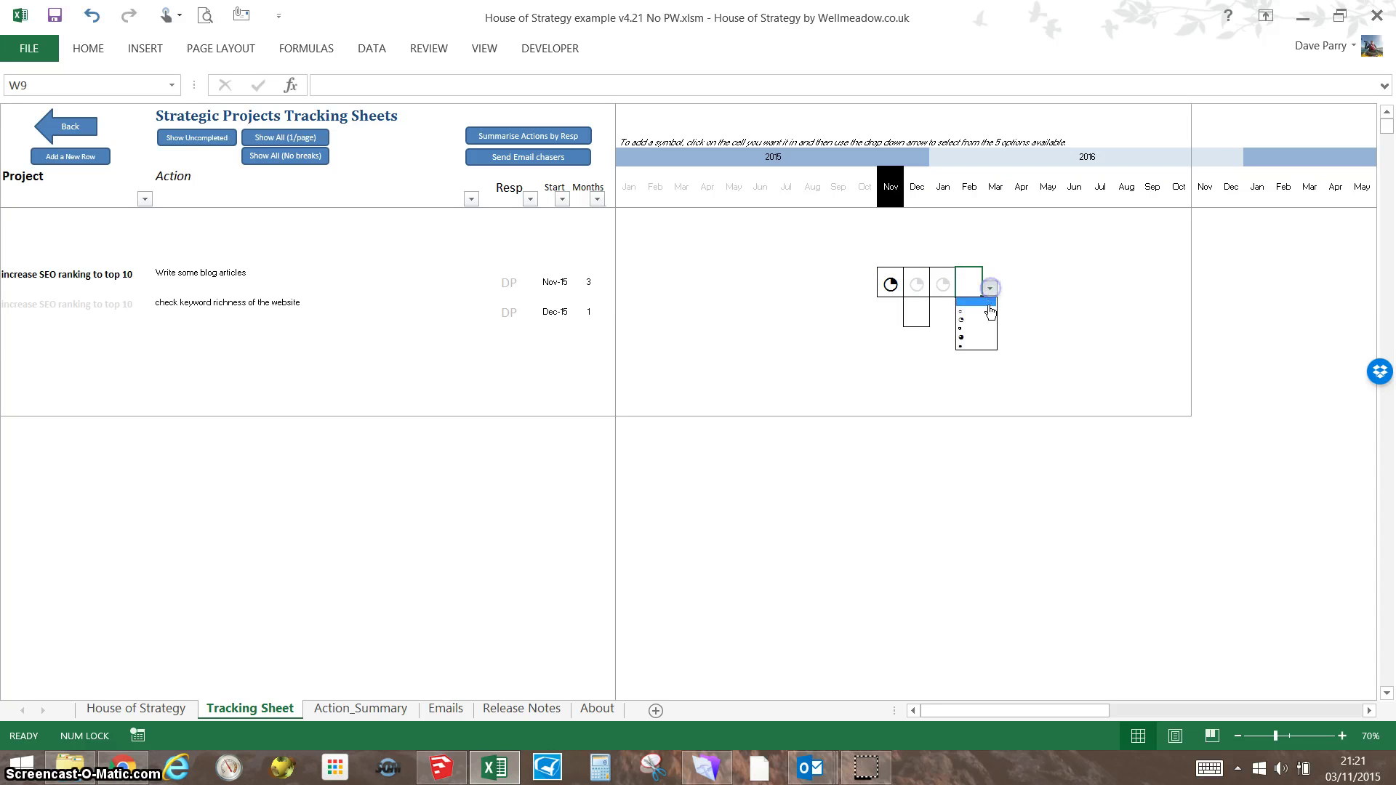
left_click(977, 327)
left_click(1064, 321)
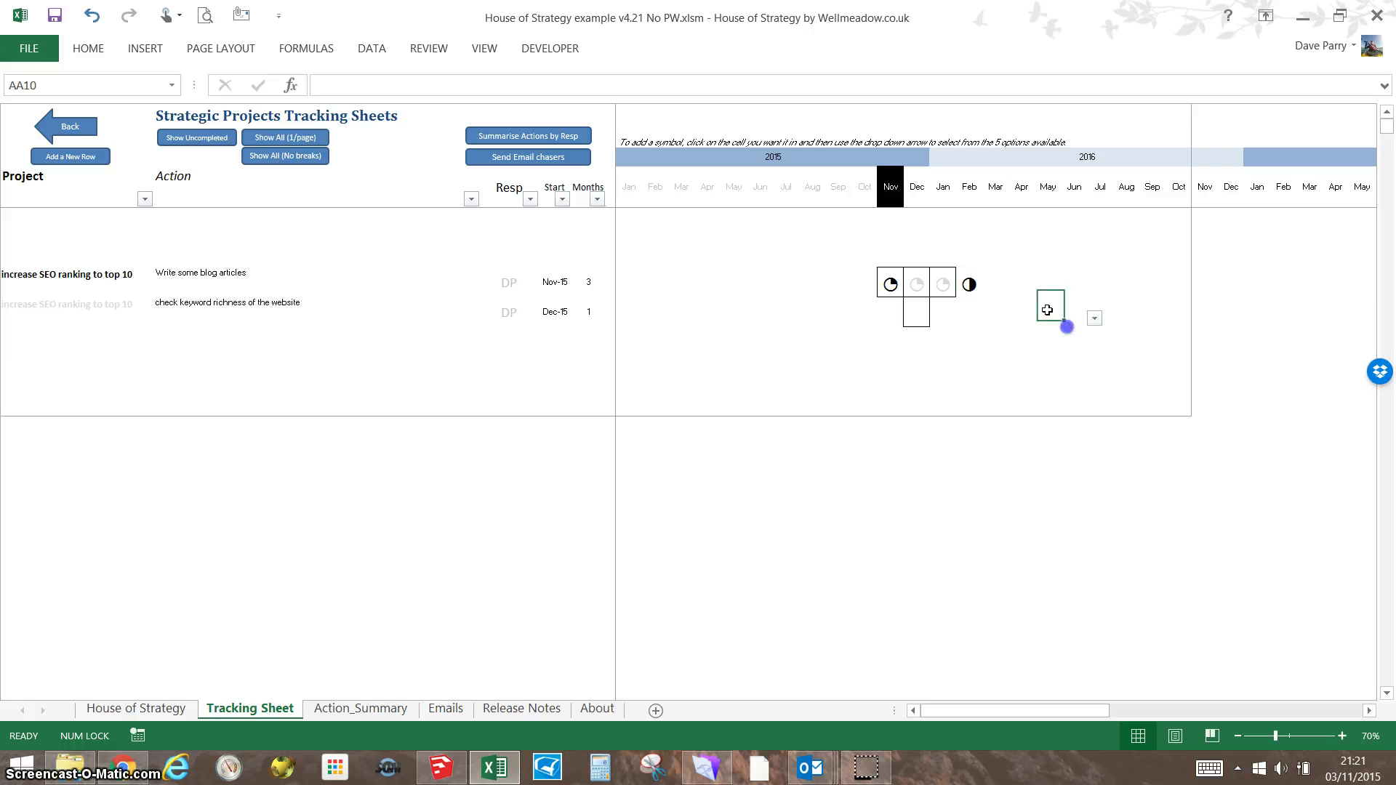
left_click(996, 284)
left_click(1002, 345)
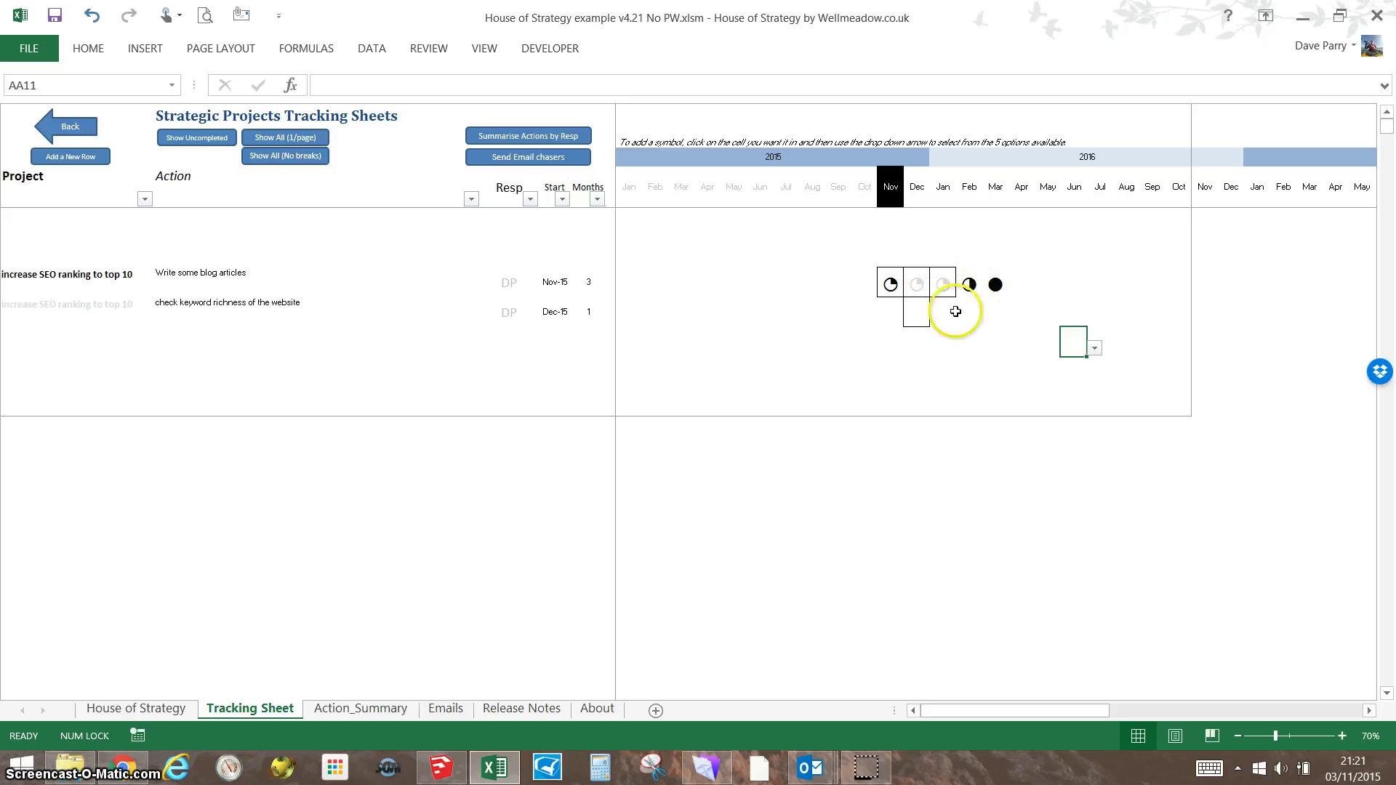
- Clear the progress symbols from November to March on the blog articles action
left_click_drag(995, 289, 890, 288)
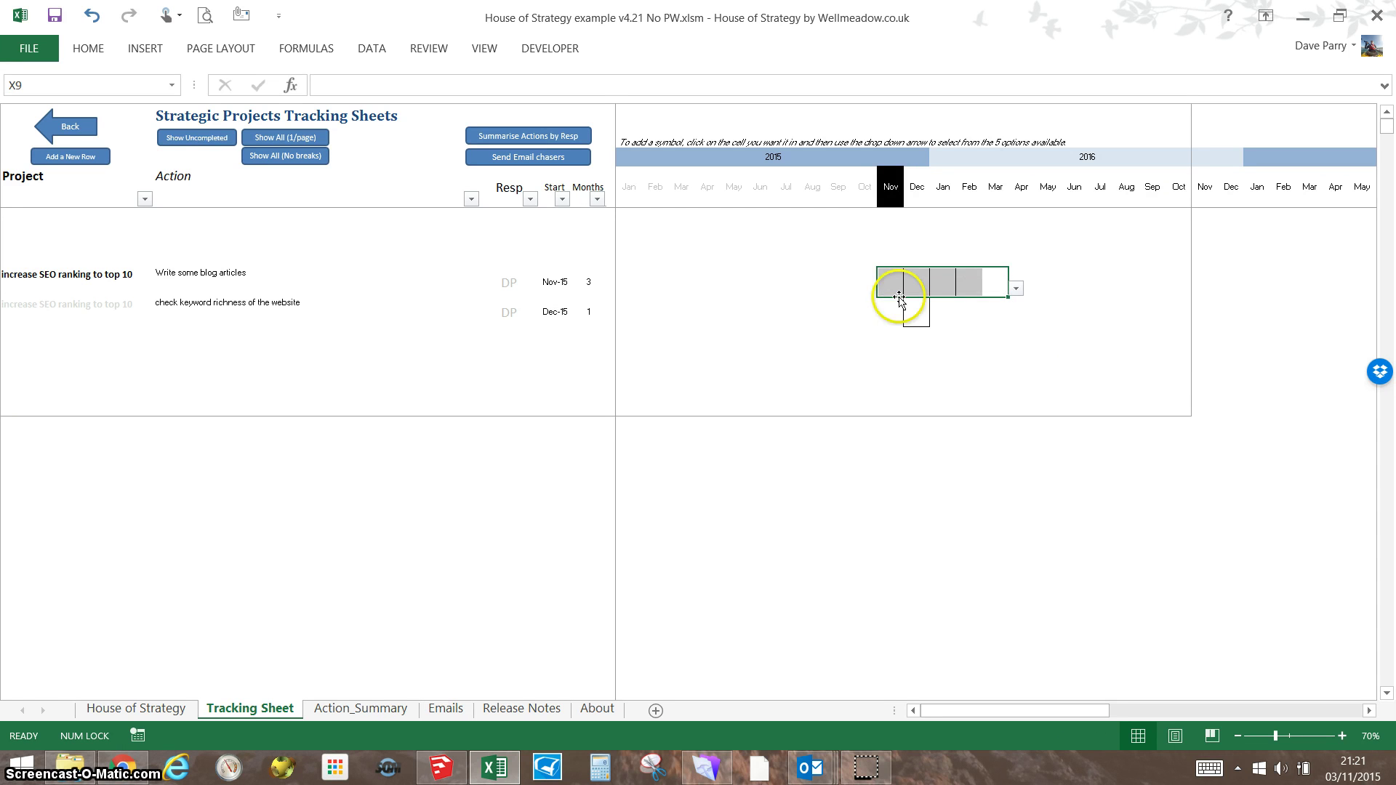
left_click_drag(889, 342, 881, 326)
left_click(752, 335)
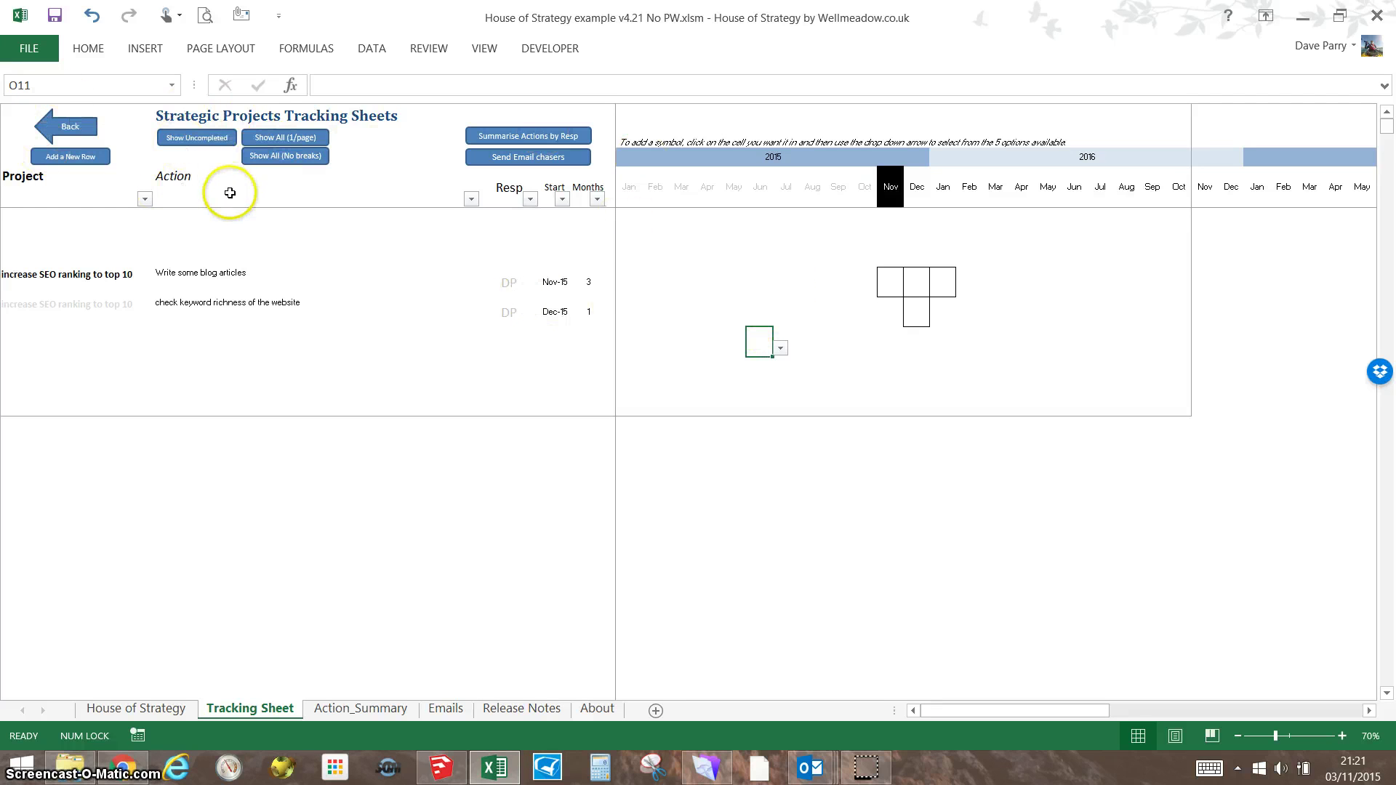
- Show all projects without page breaks and summarise the actions by responsible person, including all actions
left_click(280, 157)
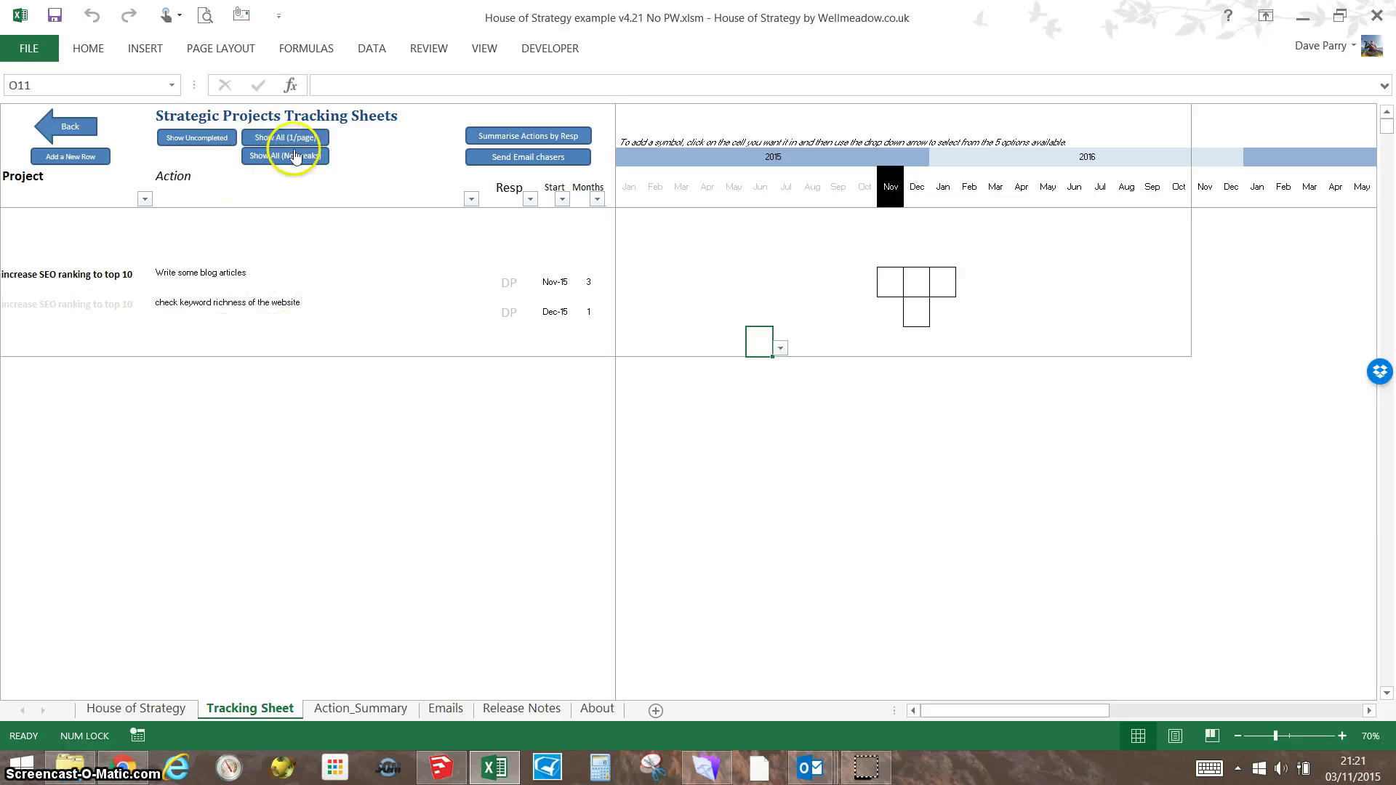
left_click(551, 140)
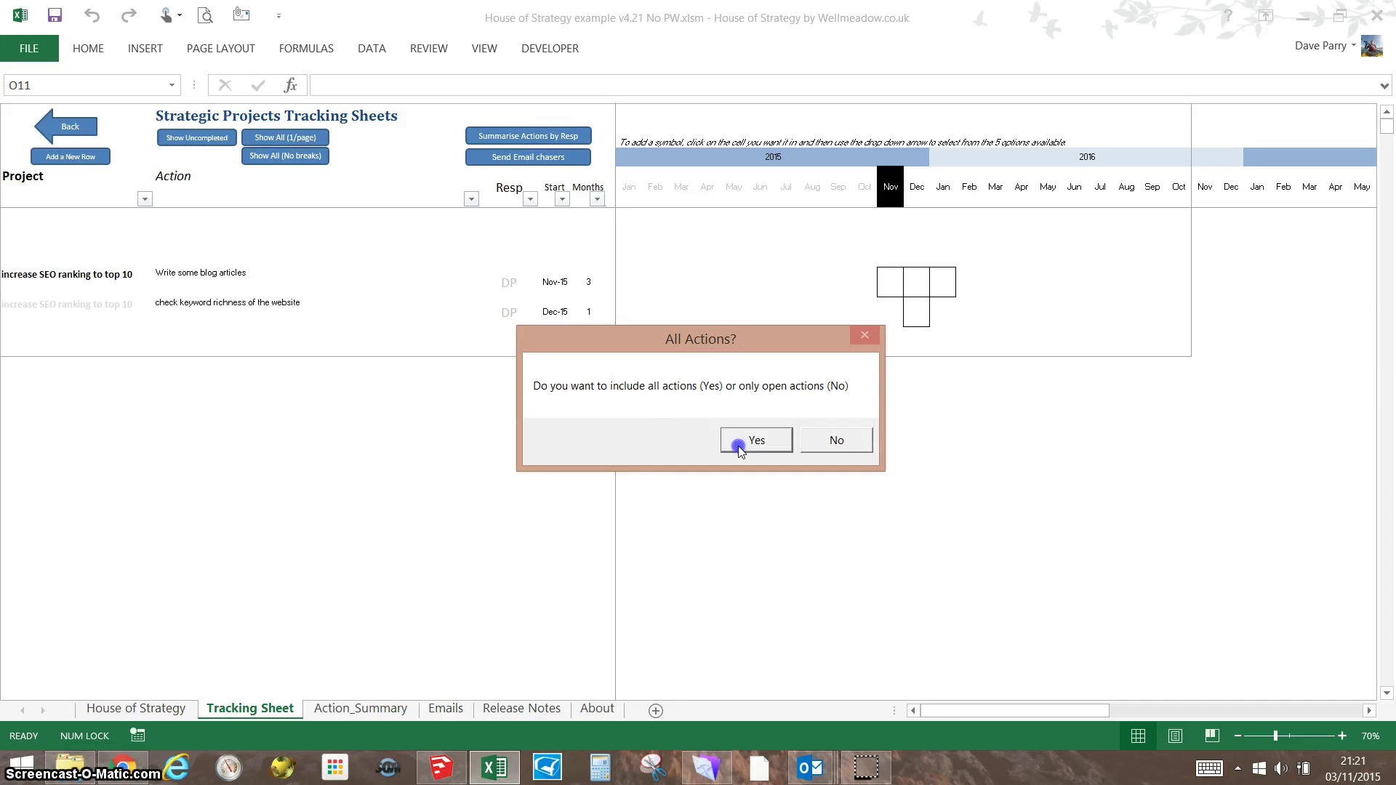
left_click(756, 441)
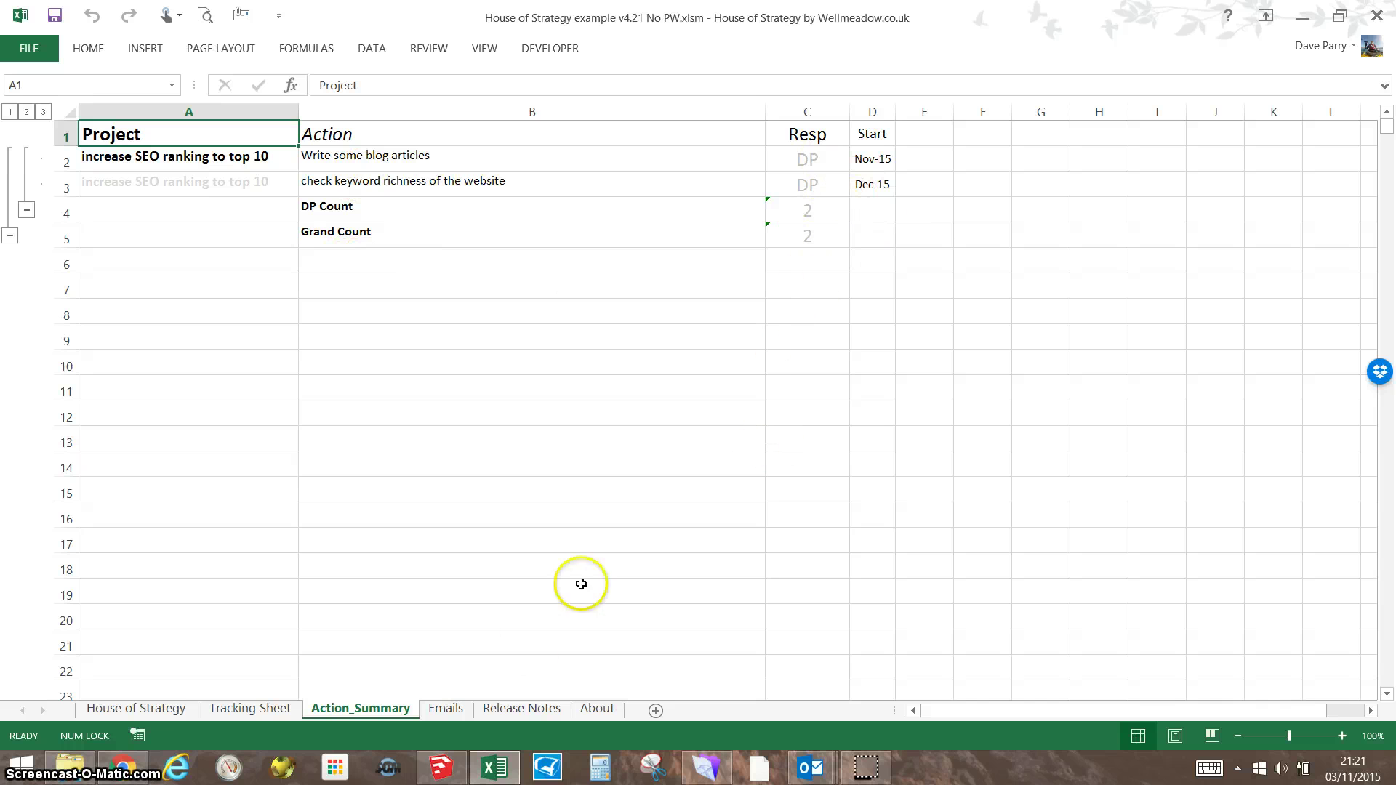
- Return to the tracking sheet and generate the email chasers, accepting the suggested cc address
left_click(231, 713)
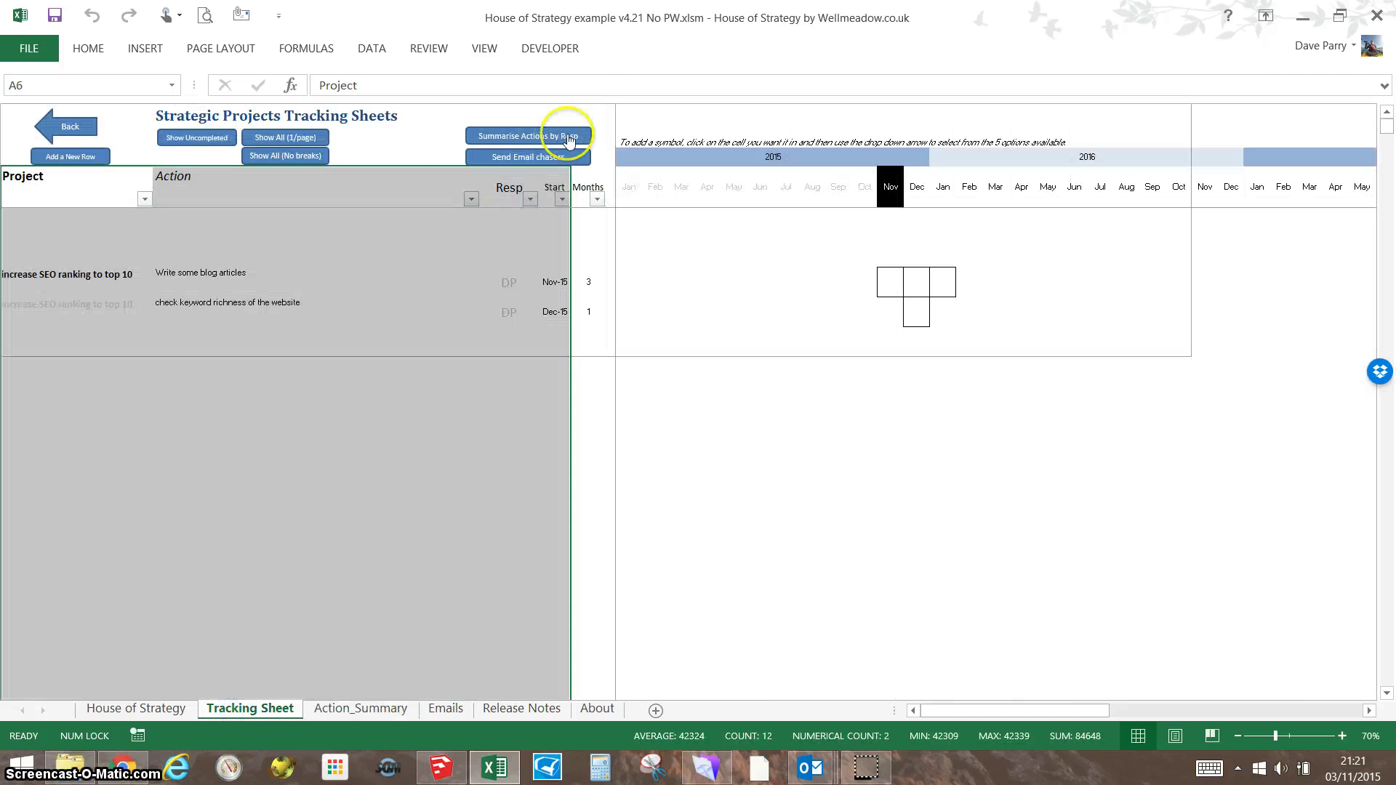
left_click(534, 156)
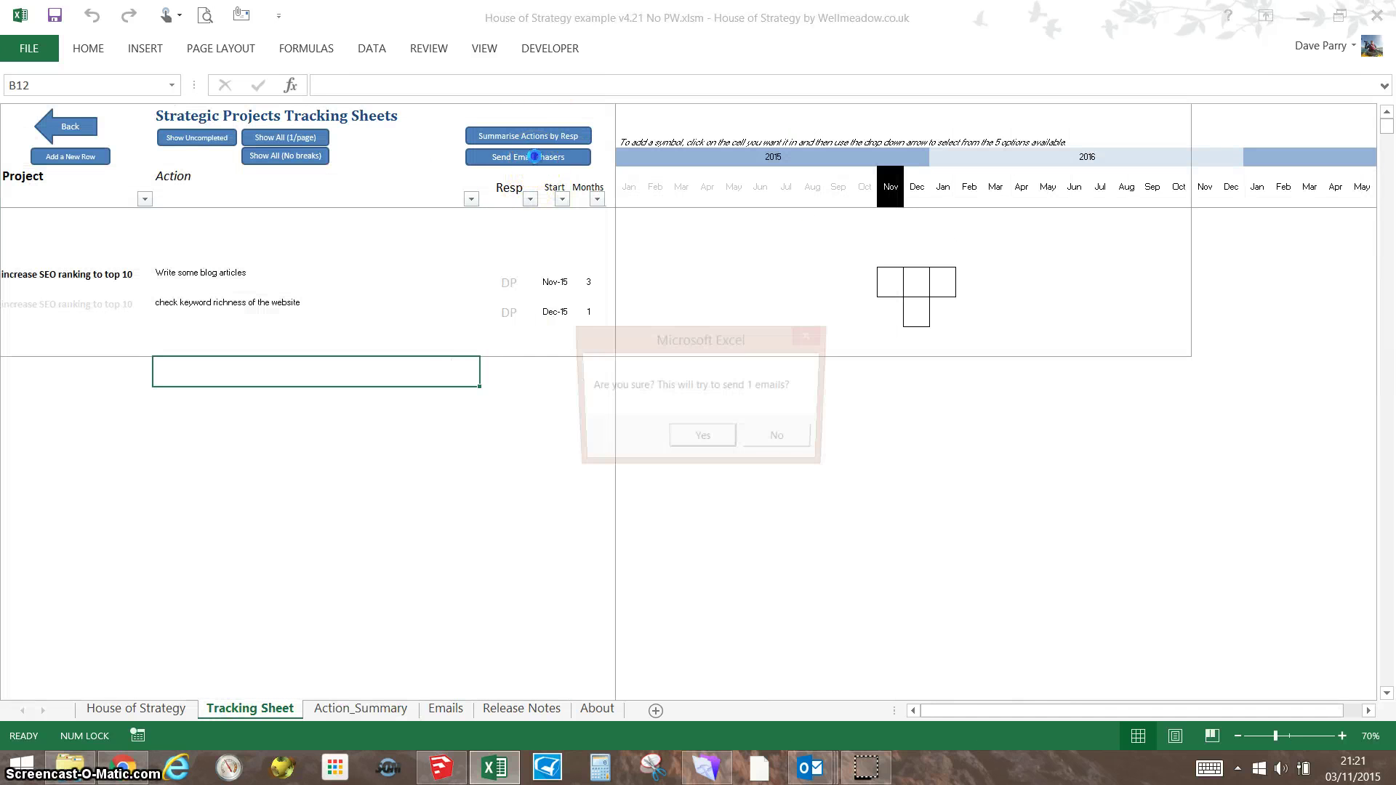
left_click(701, 440)
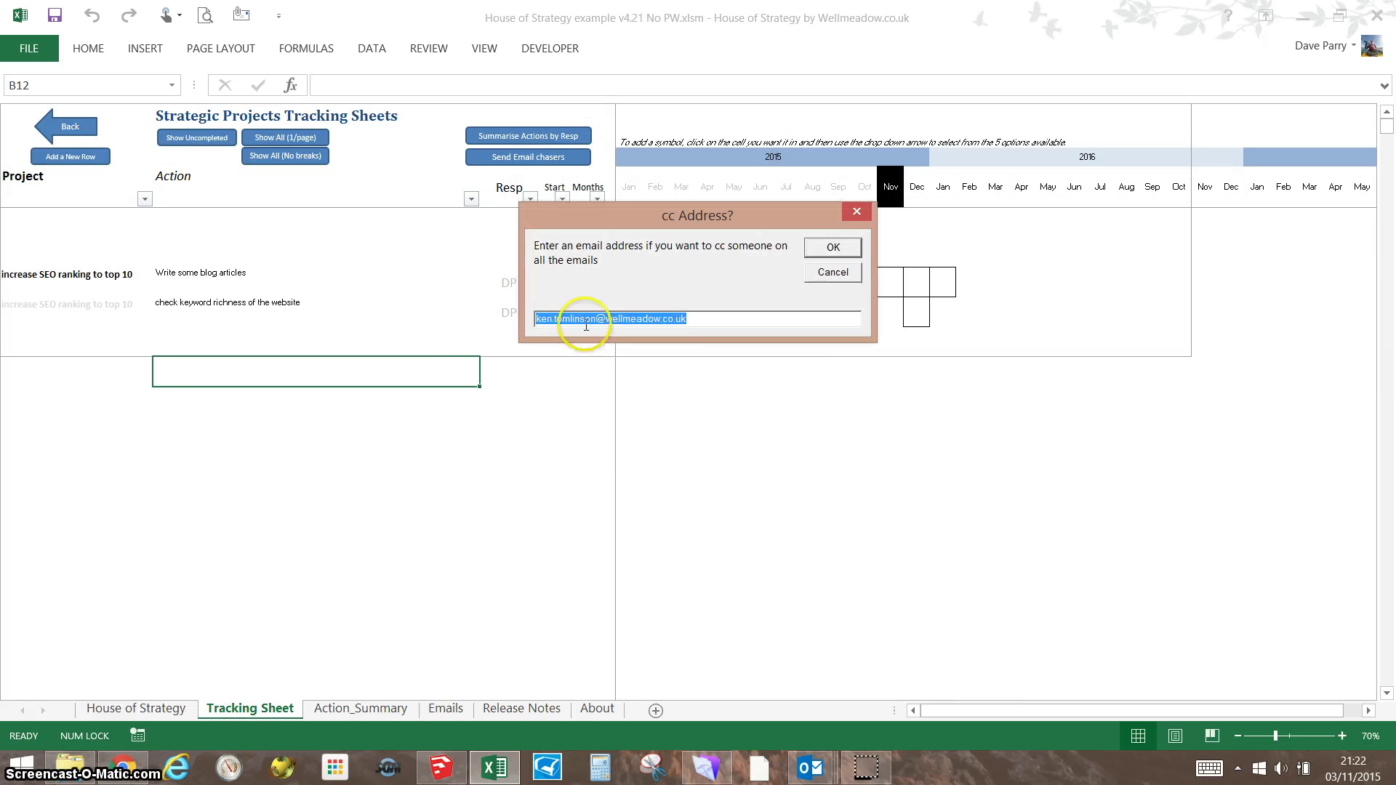
left_click(834, 247)
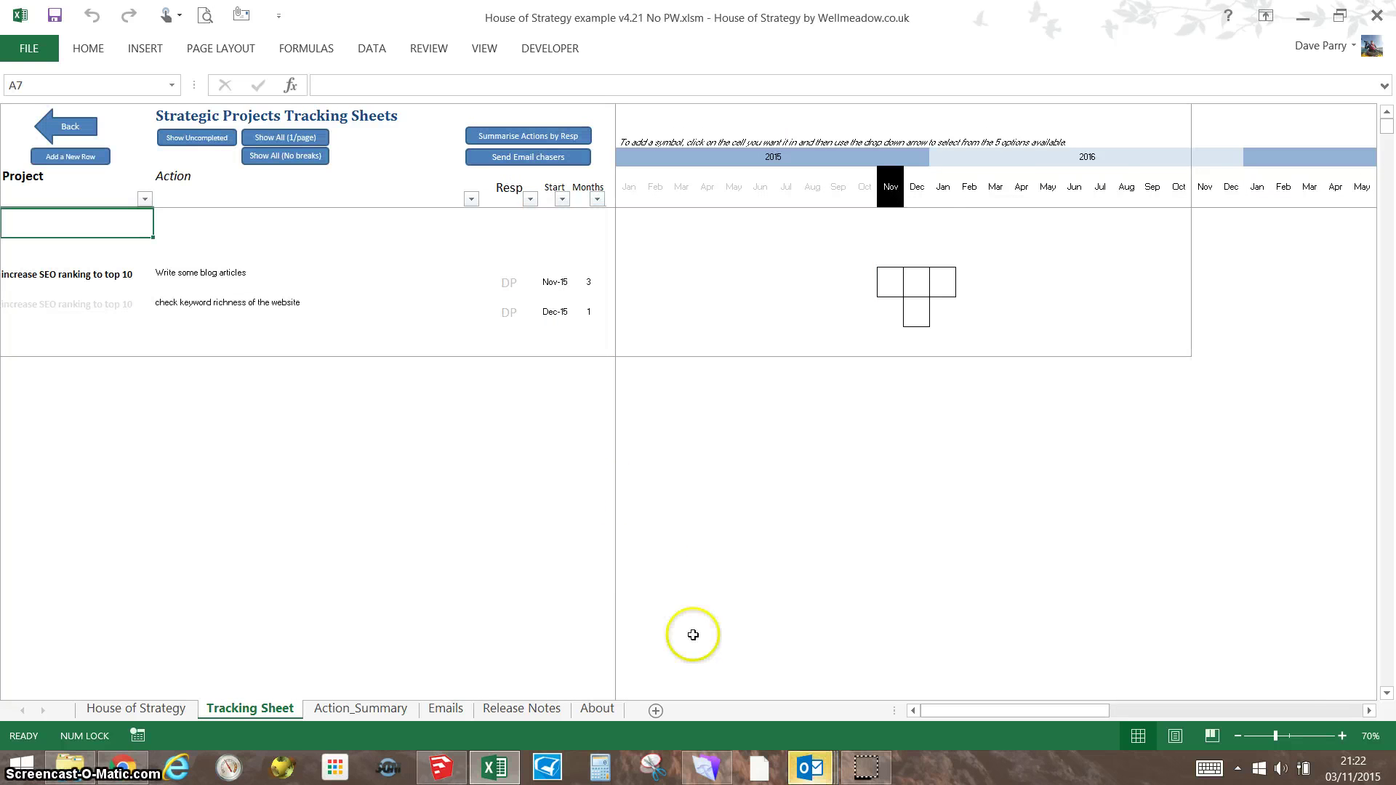
- Switch to Outlook, review the generated chaser message, and close it without saving changes
left_click(813, 769)
left_click(1192, 675)
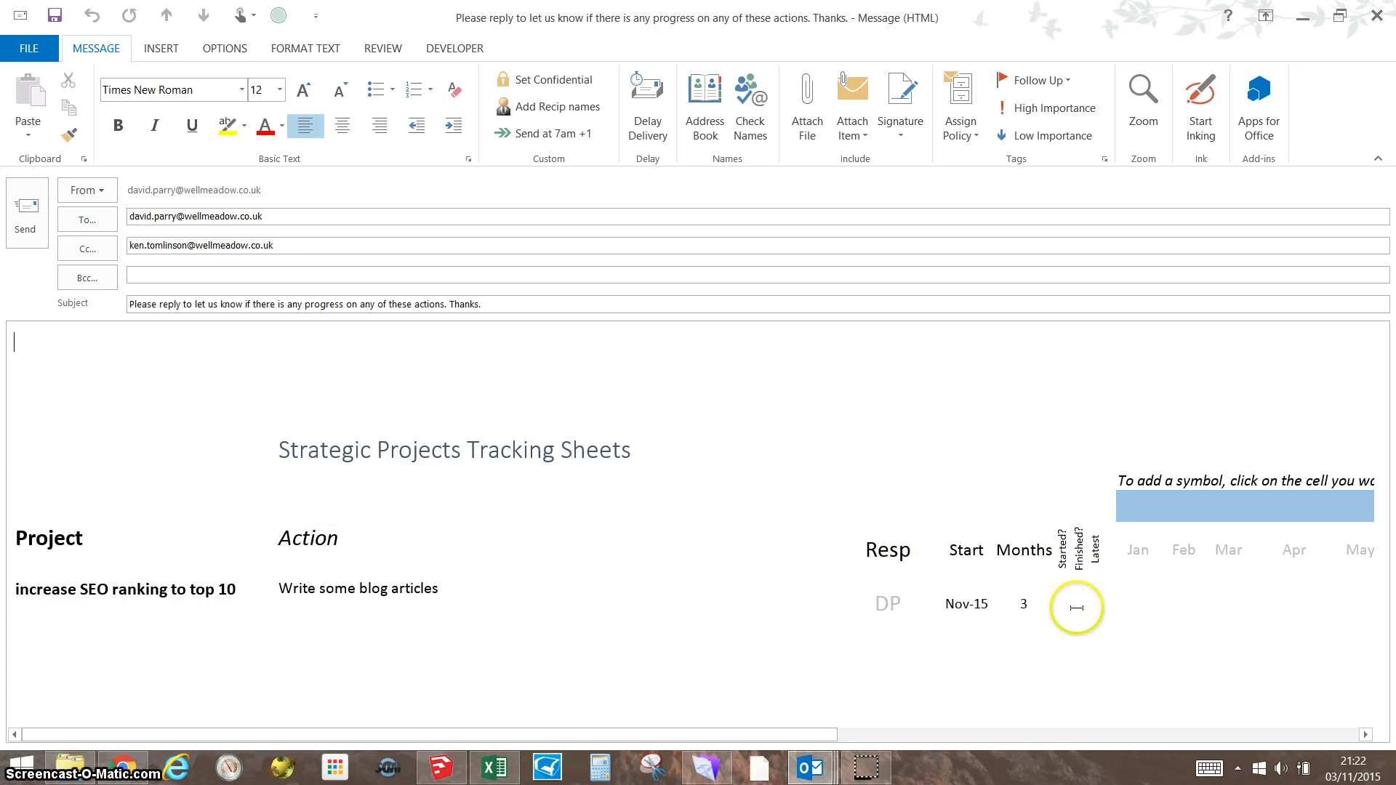
left_click_drag(792, 735, 631, 733)
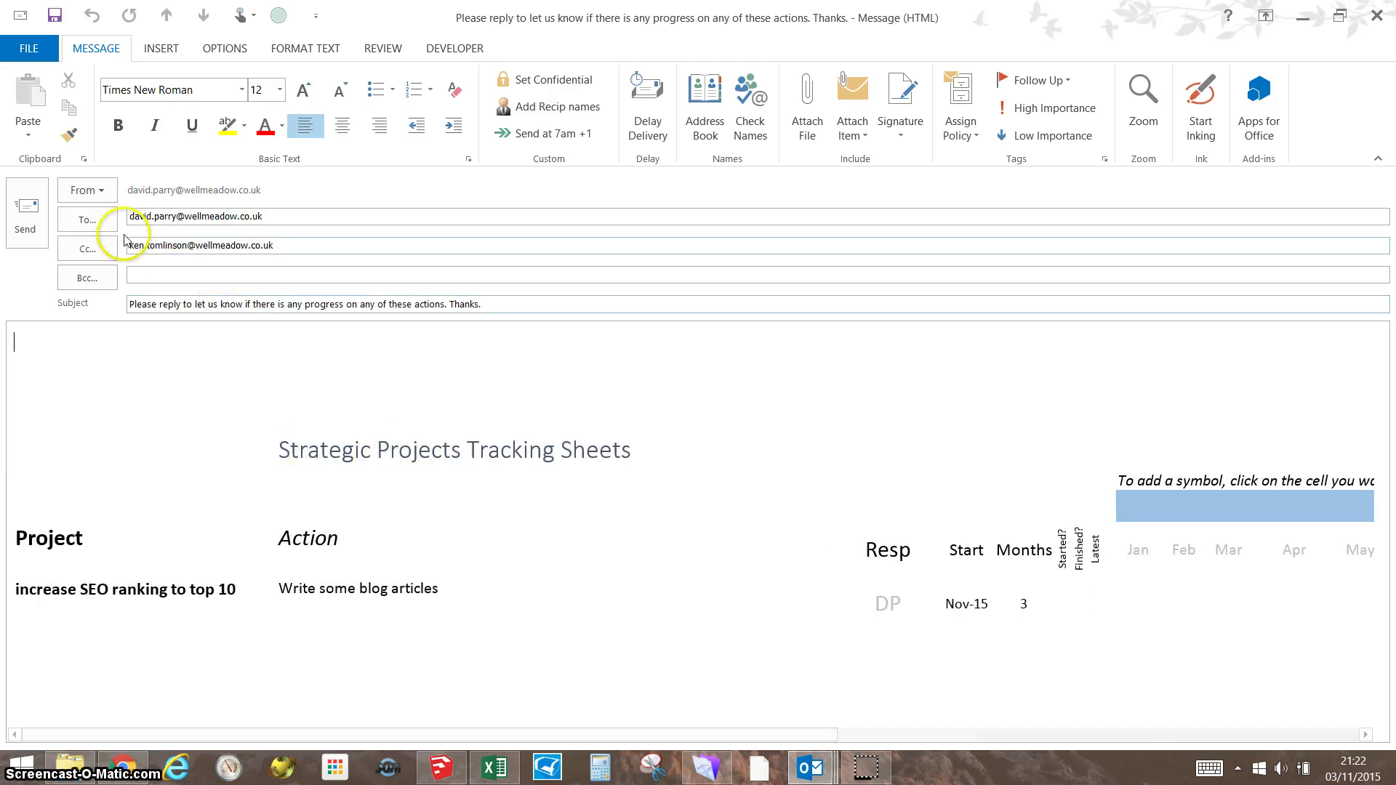
left_click(1377, 16)
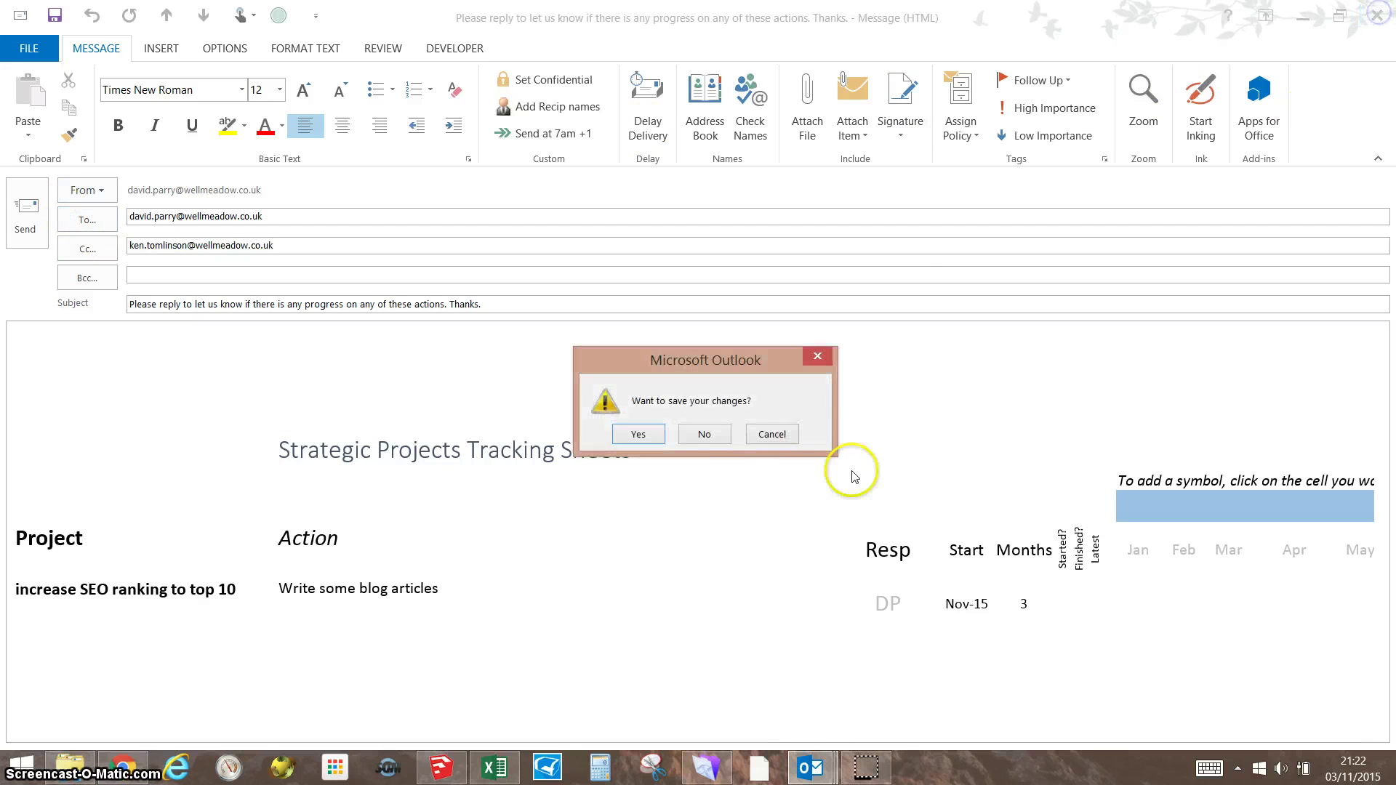
left_click(705, 436)
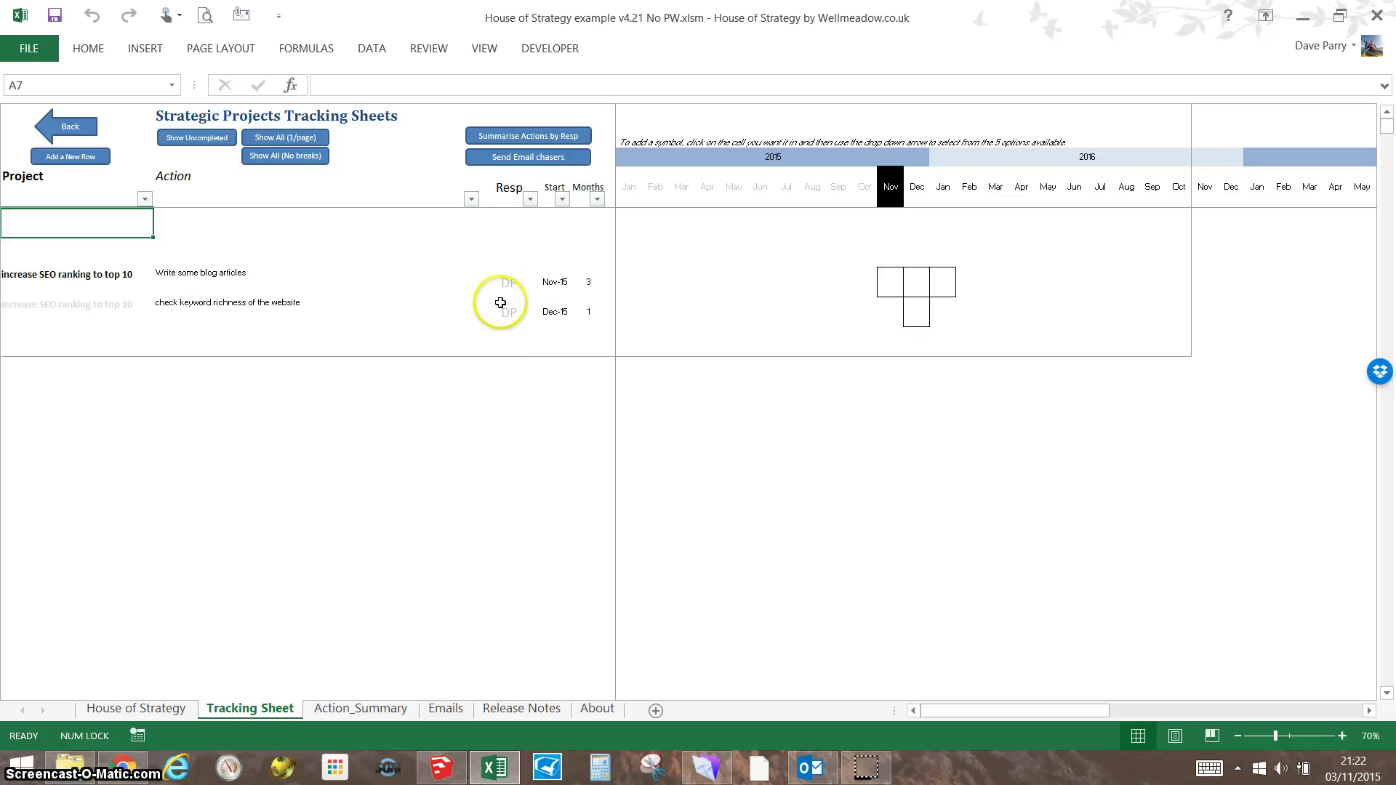
- Look at the initials and addresses on the Emails sheet, and return to the House of Strategy sheet
left_click(448, 709)
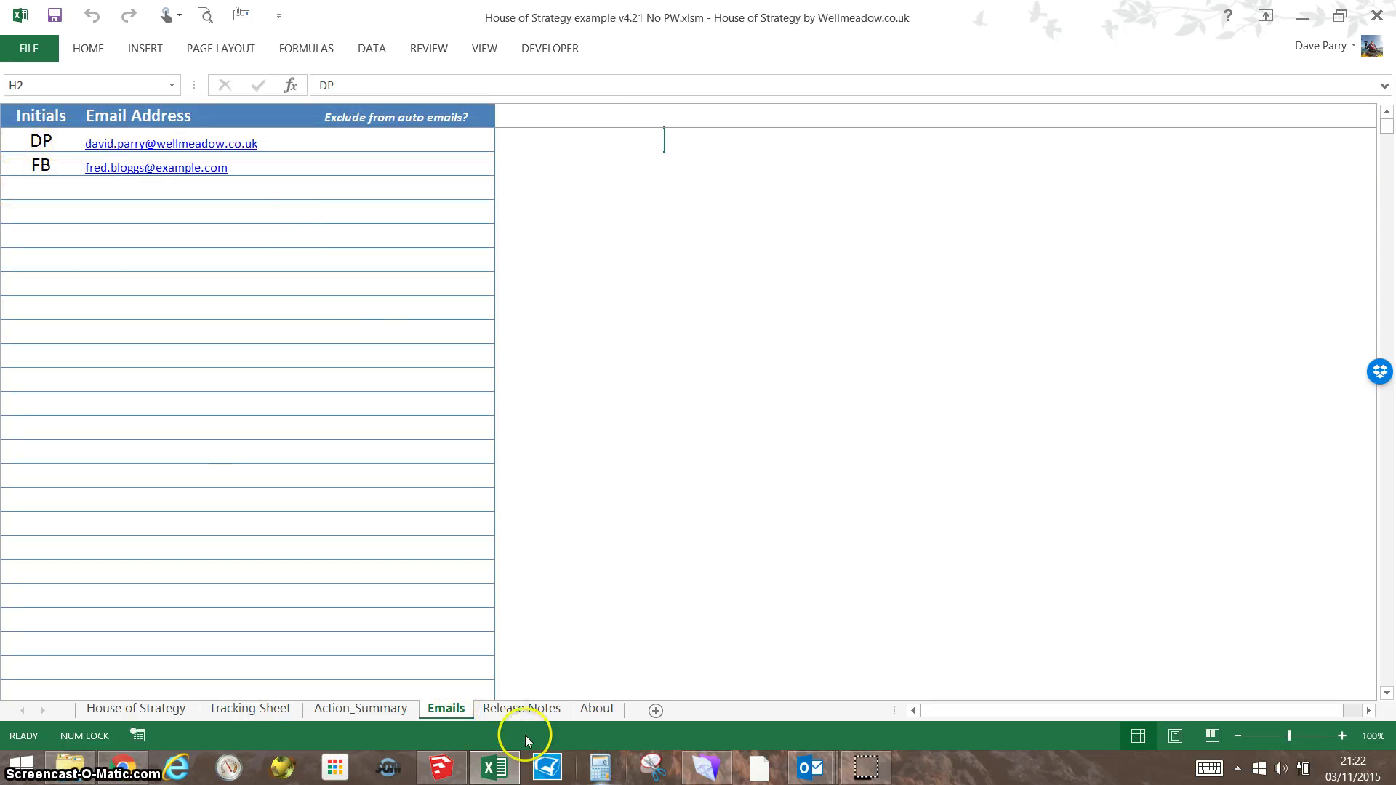
left_click(151, 709)
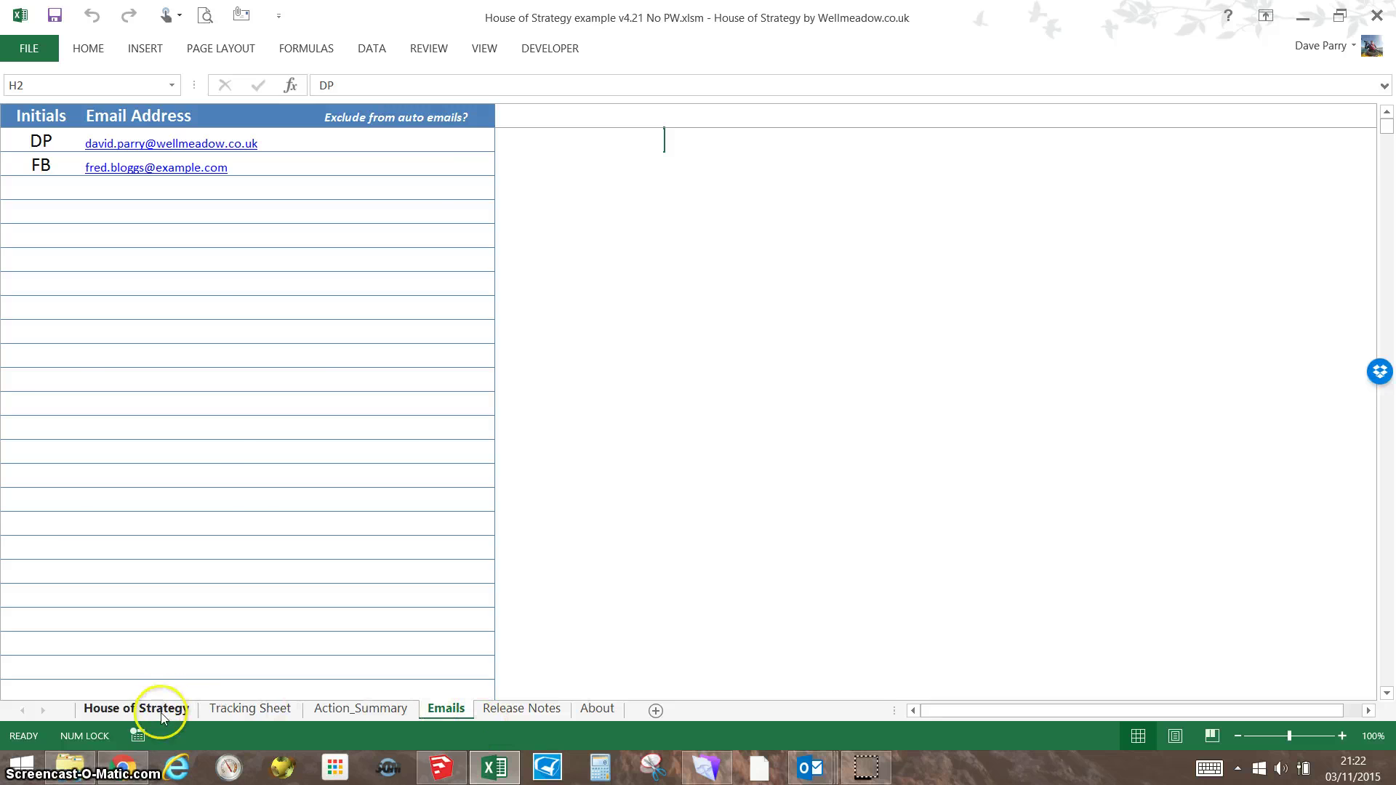